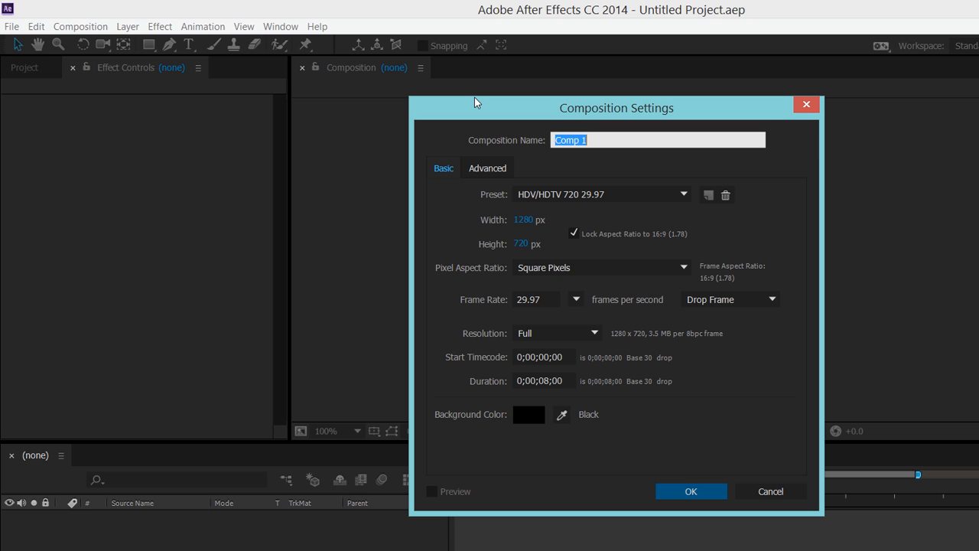
- Create a composition named intro with a frame rate of 24 fps and a white background
type("intro")
left_click(536, 299)
key("ctrl+a")
type("24")
key("Tab")
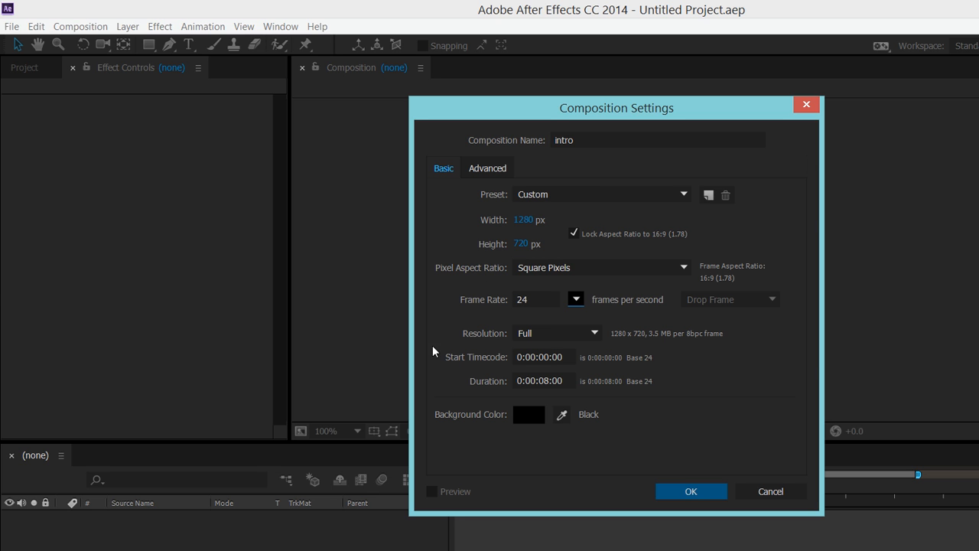
key("Tab")
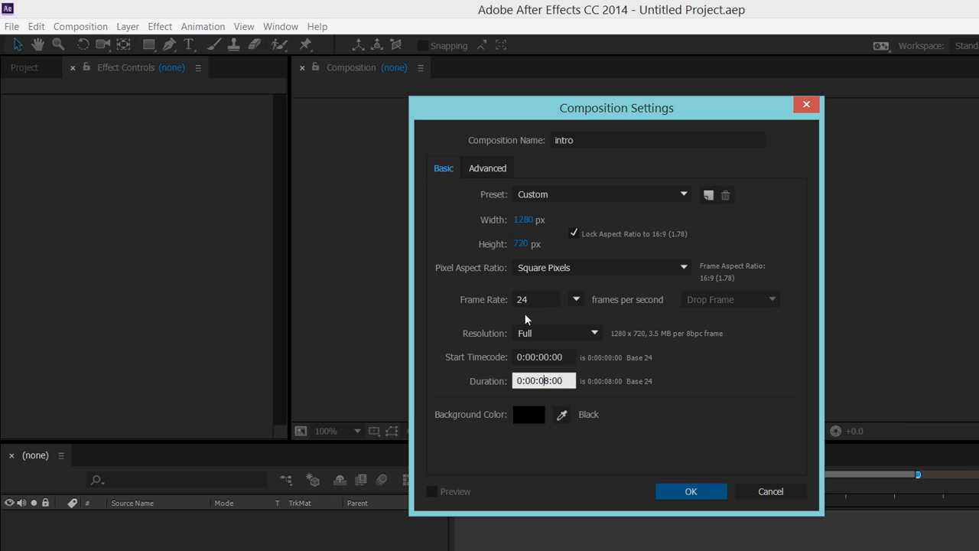
key("Tab")
left_click_drag(270, 404, 39, 231)
key("Return")
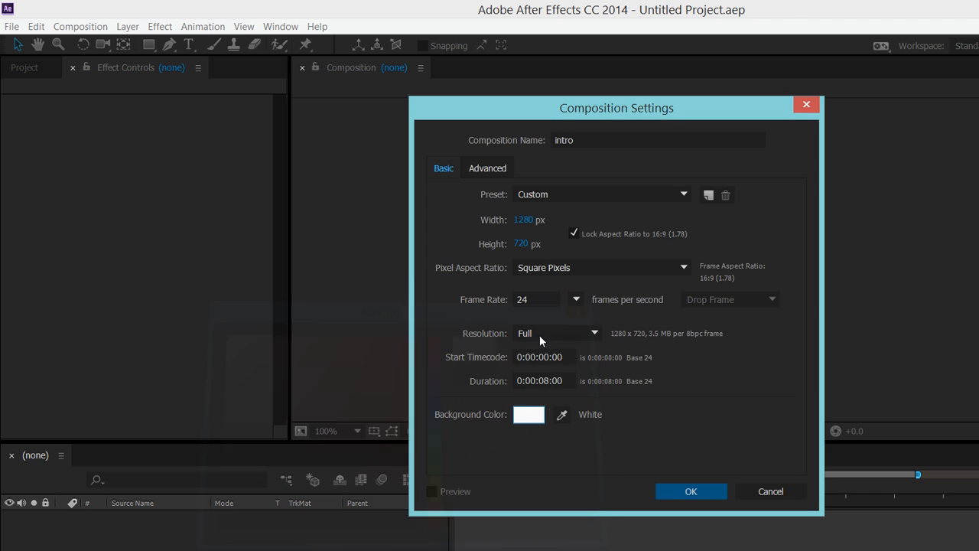
key("Return")
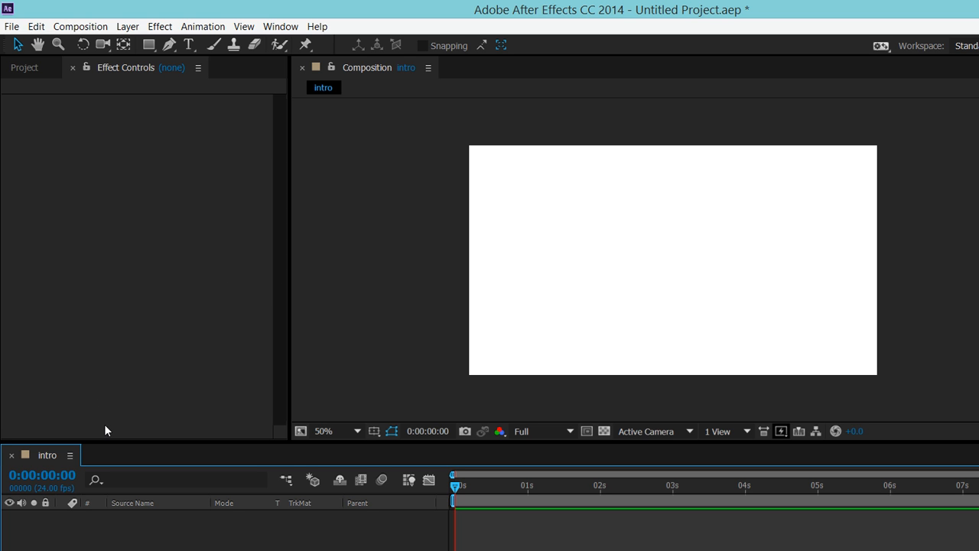
- Add a comp-sized solid layer named bg in very light cyan (E3FDFF)
right_click(132, 530)
mouse_move(218, 385)
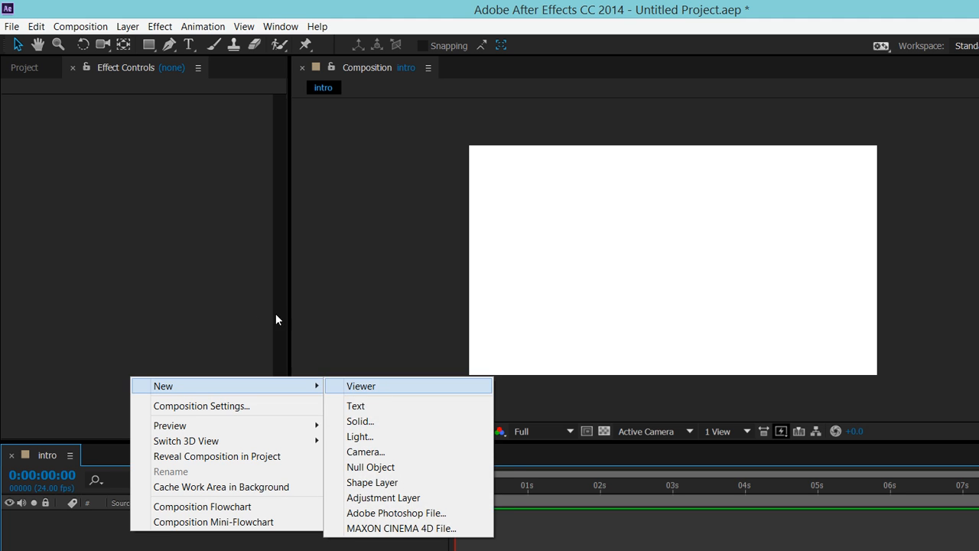
left_click(382, 420)
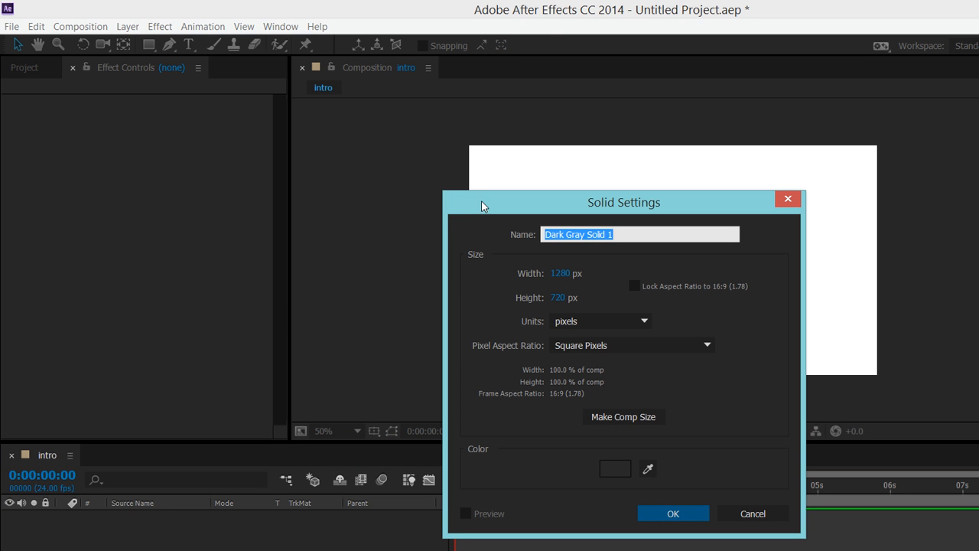
type("bg")
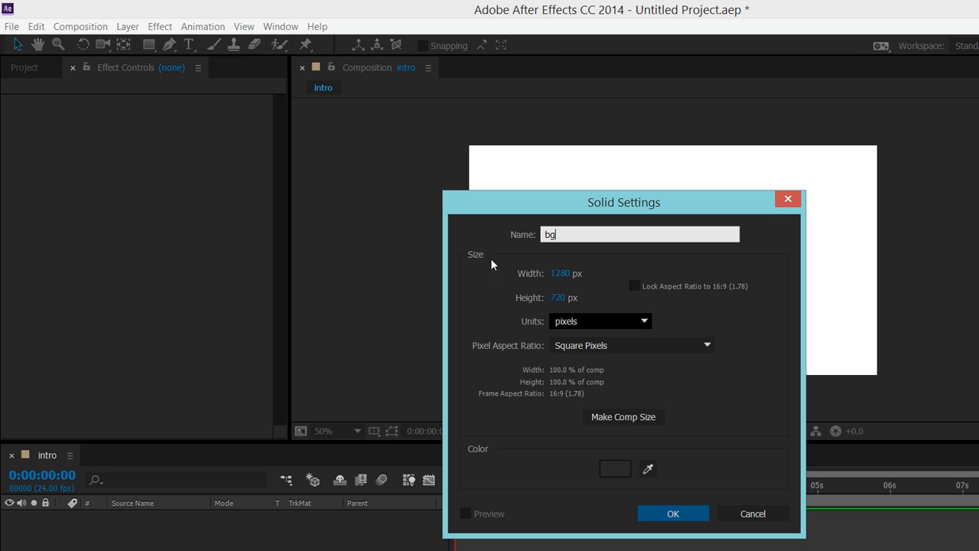
left_click(615, 468)
left_click_drag(437, 421, 437, 429)
left_click(237, 329)
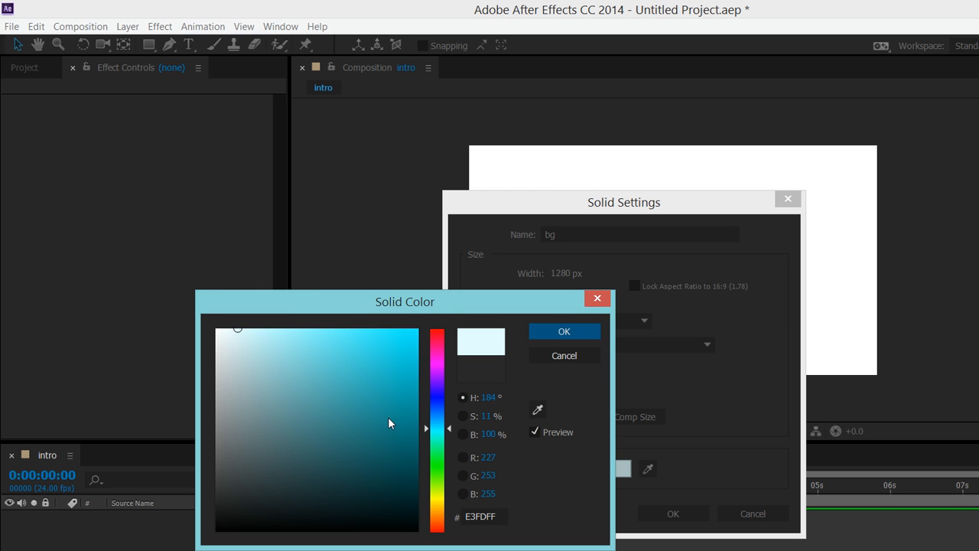
left_click(563, 331)
key("Return")
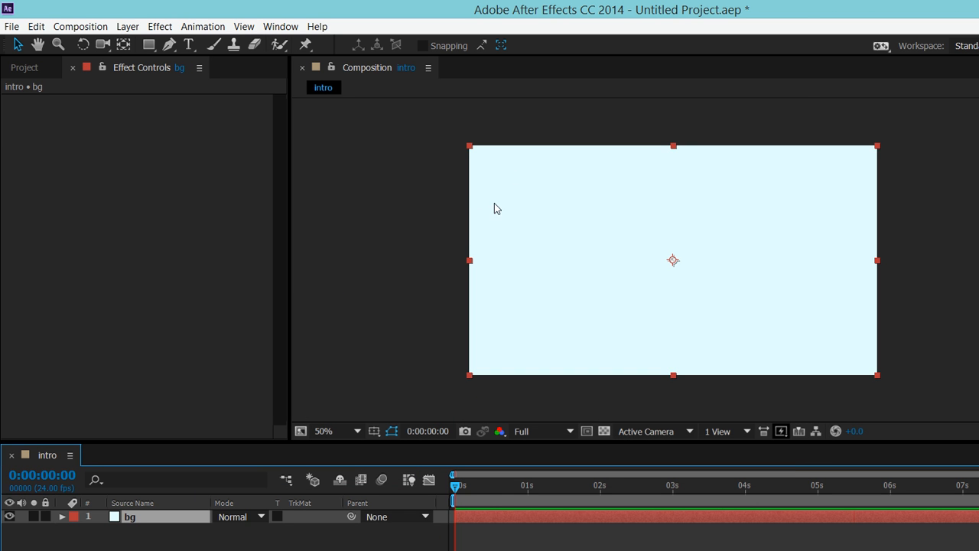
- Add a shape layer and draw a white circle with the Ellipse tool, positioned near the composition's centre
right_click(175, 456)
mouse_move(246, 333)
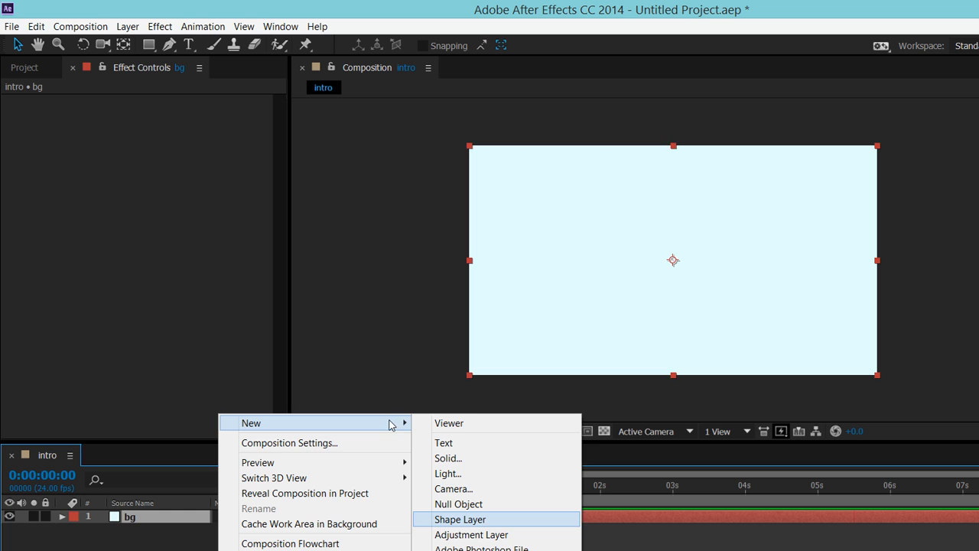
left_click(460, 519)
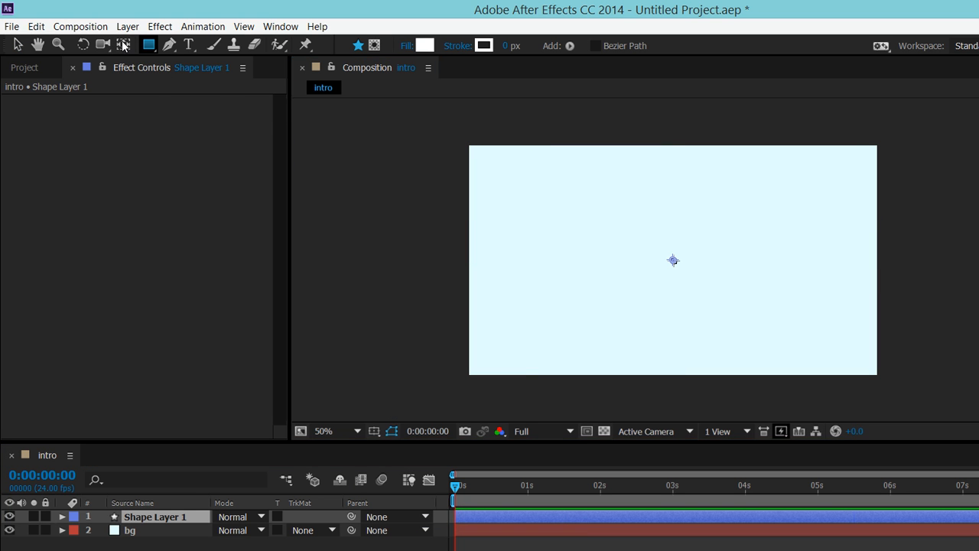
left_click(149, 45)
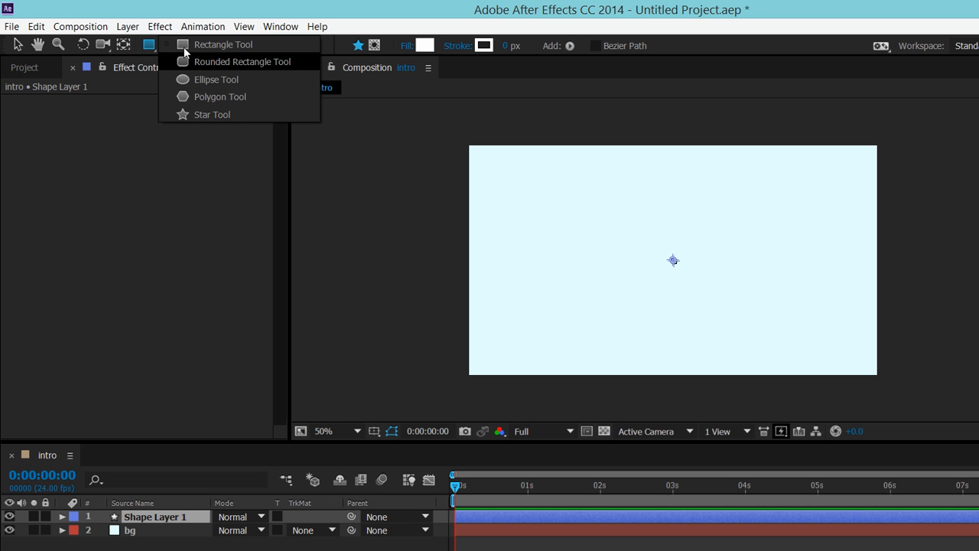
left_click(207, 79)
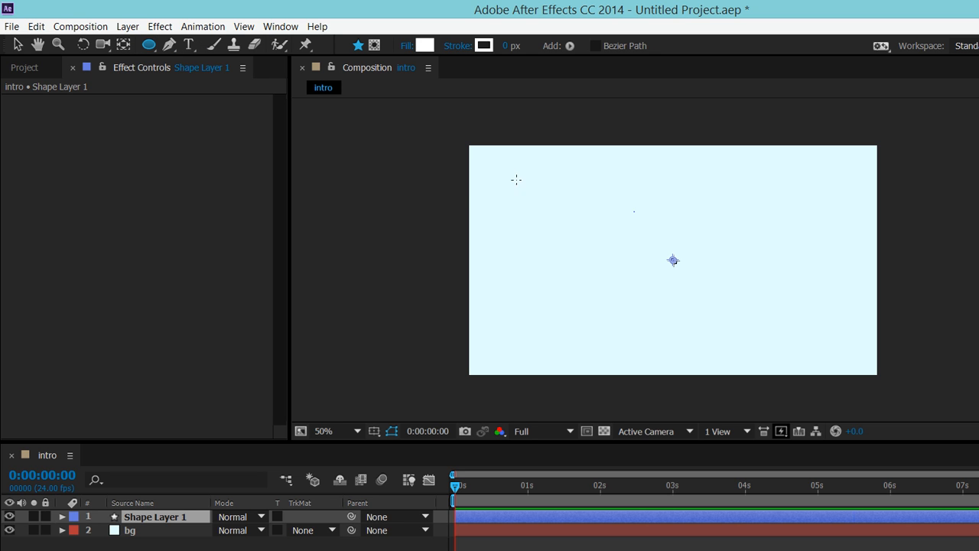
mouse_move(634, 212)
left_mouse_down()
mouse_move(595, 175)
mouse_move(726, 303)
left_mouse_up()
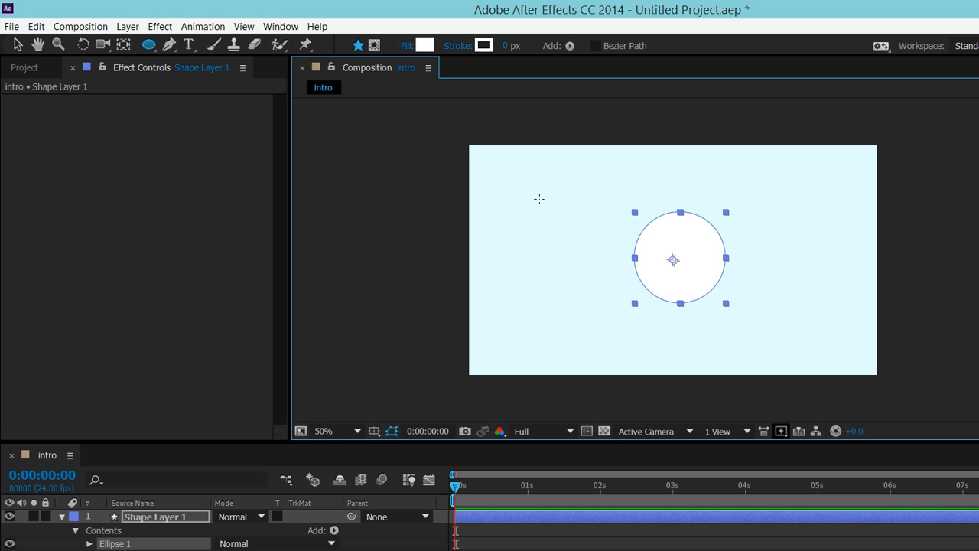
left_click(17, 43)
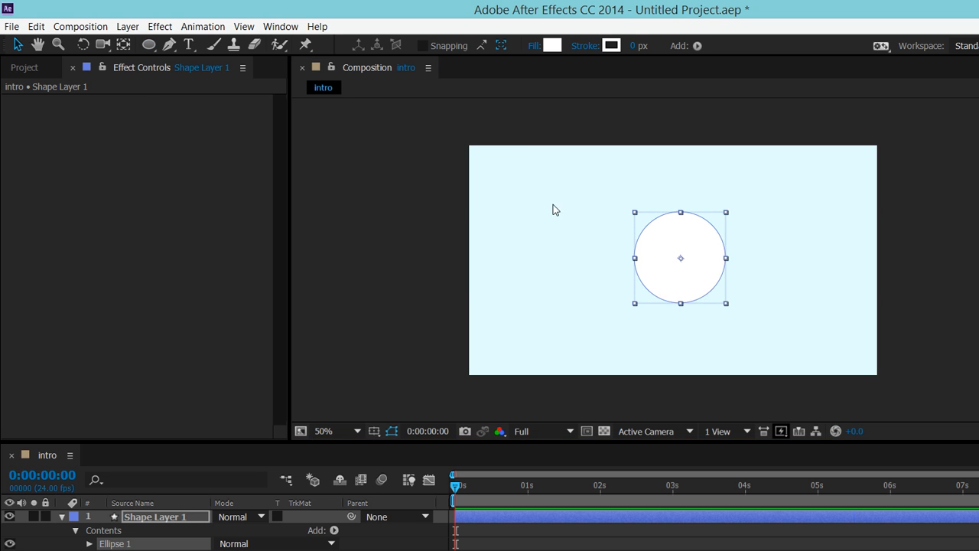
mouse_move(555, 195)
left_mouse_down()
mouse_move(544, 197)
mouse_move(550, 205)
mouse_move(550, 196)
left_mouse_up()
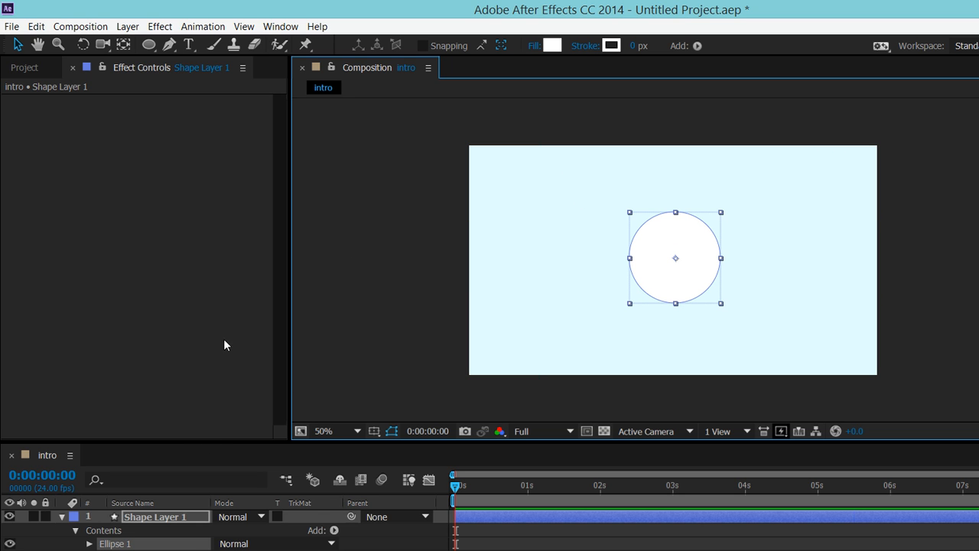
- Remove the circle's fill and set its white stroke to a width of 5 px
left_click(89, 543)
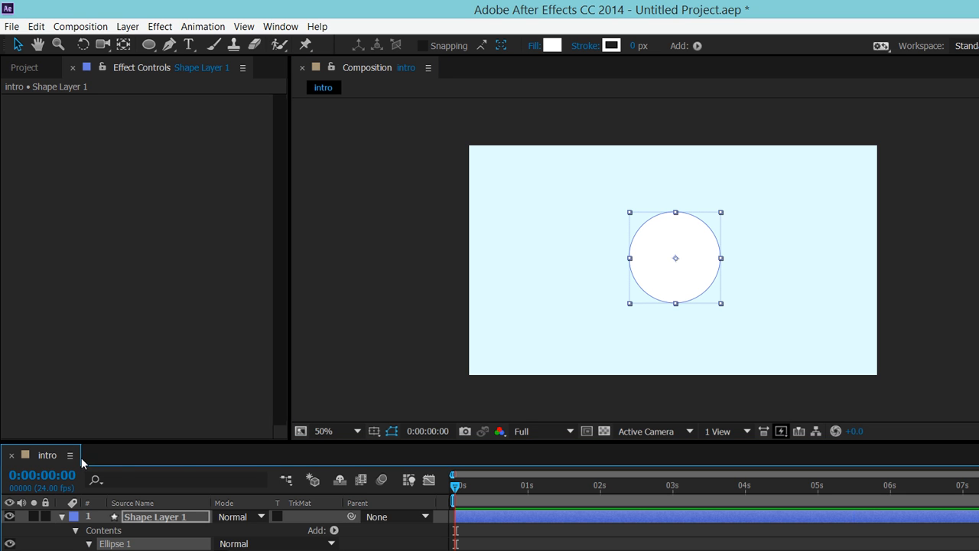
scroll(83, 475, "down", 1)
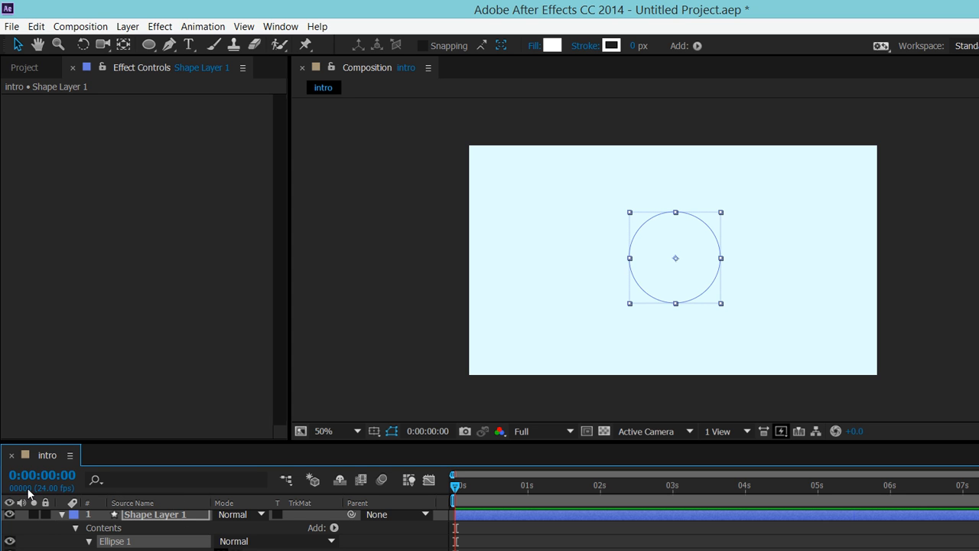
scroll(80, 465, "up", 1)
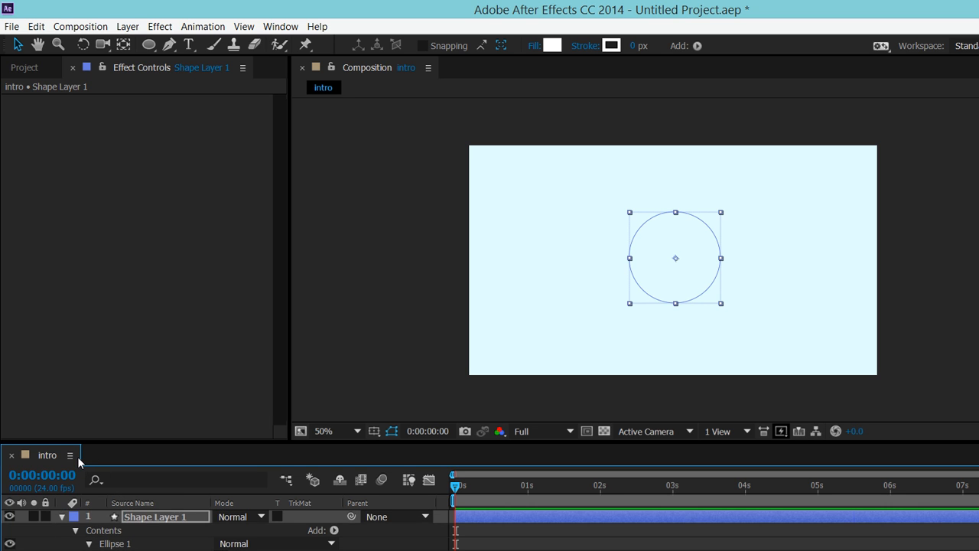
left_click(78, 459)
scroll(84, 458, "down", 2)
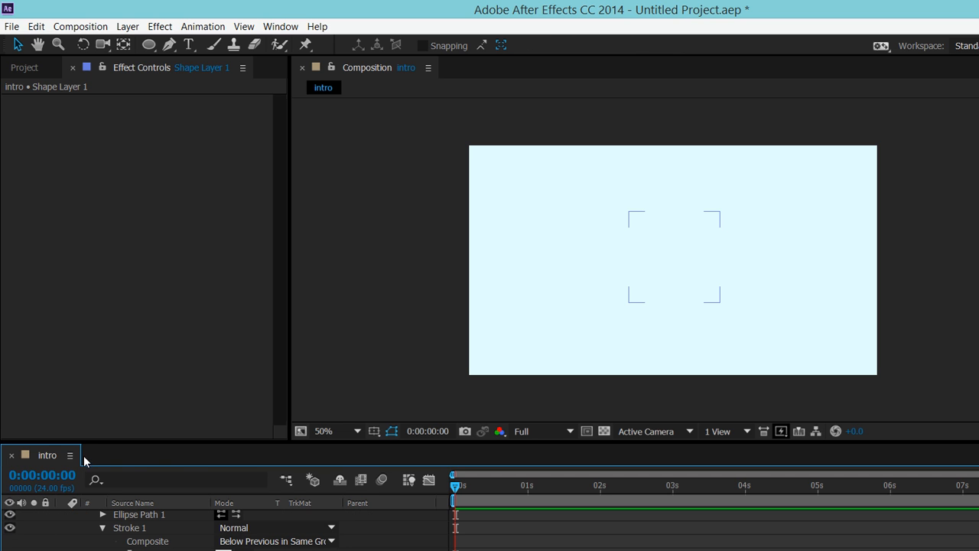
left_click(199, 456)
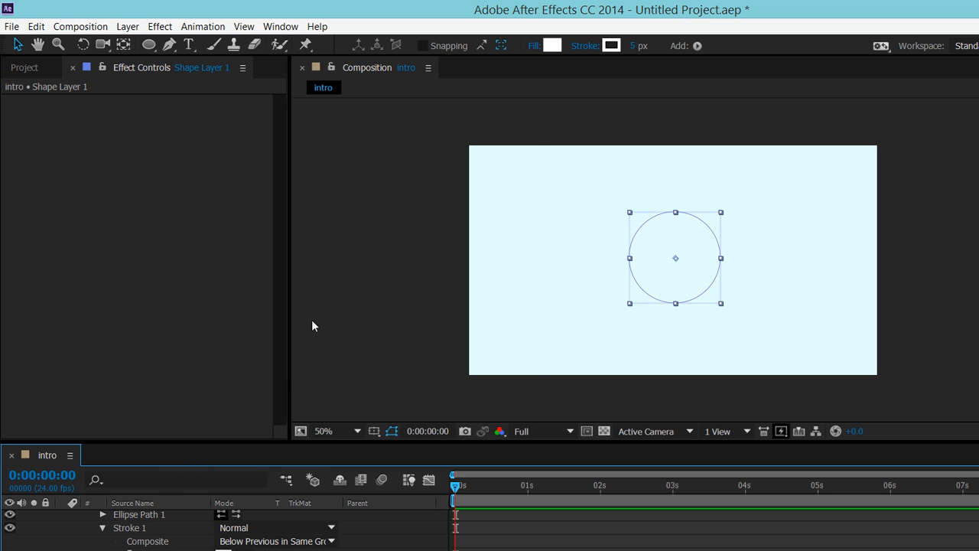
left_click(472, 208)
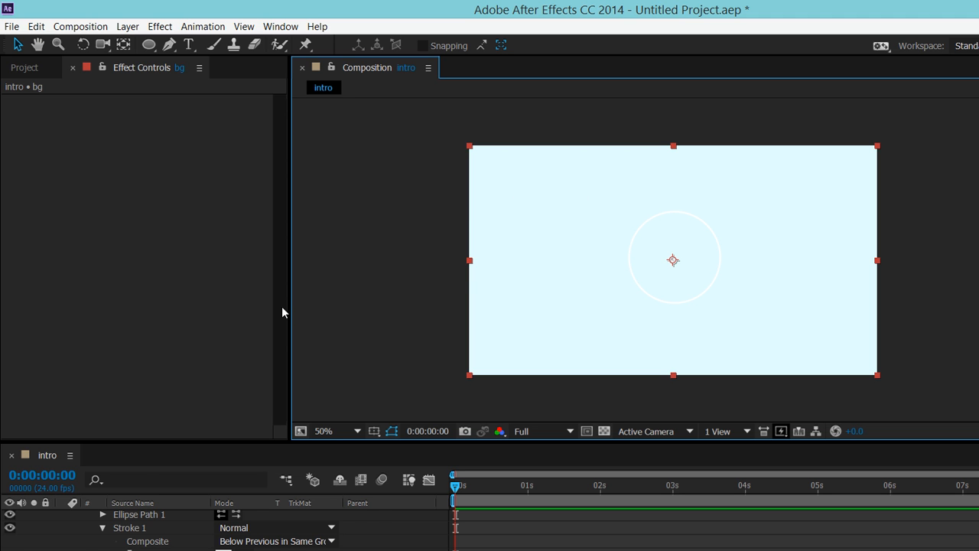
- Duplicate Shape Layer 1, which holds the white ring
scroll(140, 463, "up", 2)
left_click(62, 516)
left_click(141, 515)
right_click(139, 516)
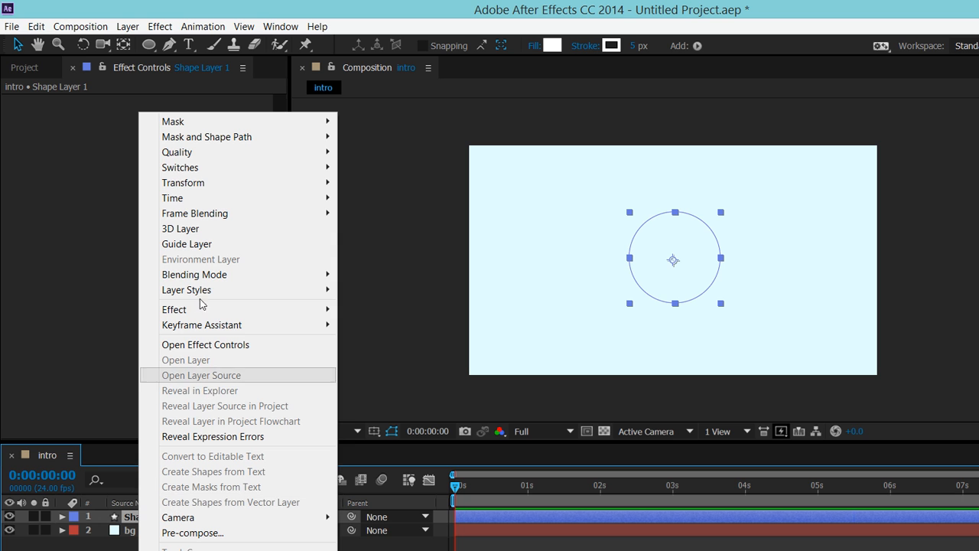
left_click(131, 251)
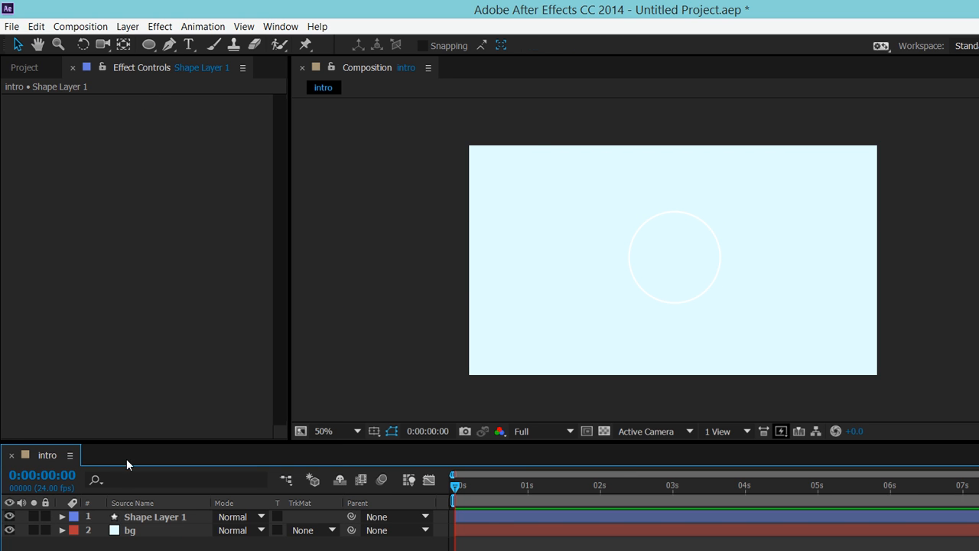
right_click(154, 544)
left_click(129, 517)
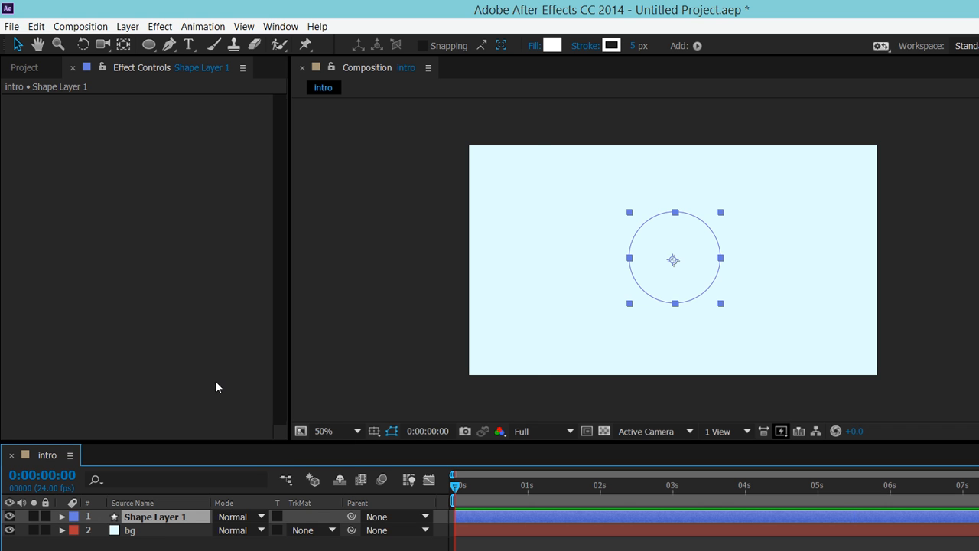
key("ctrl+d")
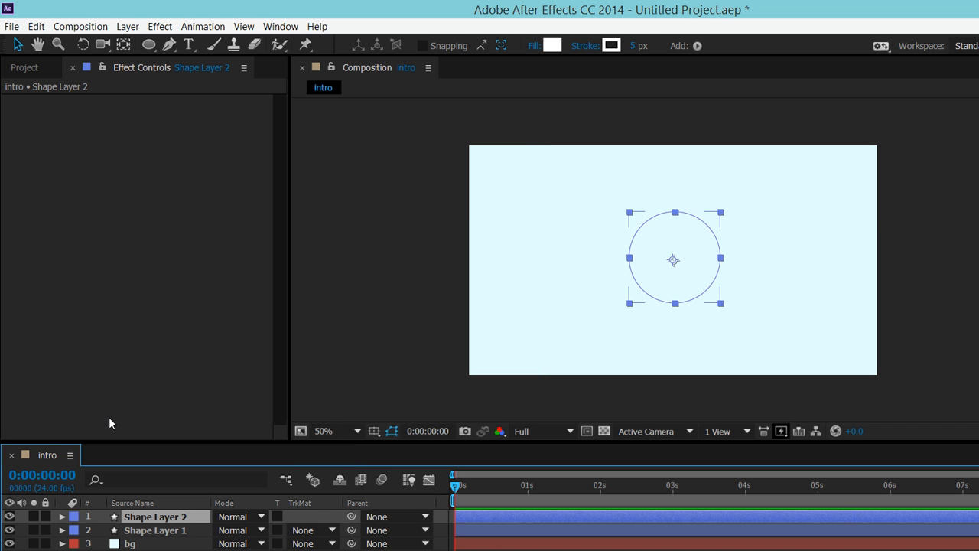
- Scale Shape Layer 2 down slightly so its circle sits just inside the original ring
left_click(62, 517)
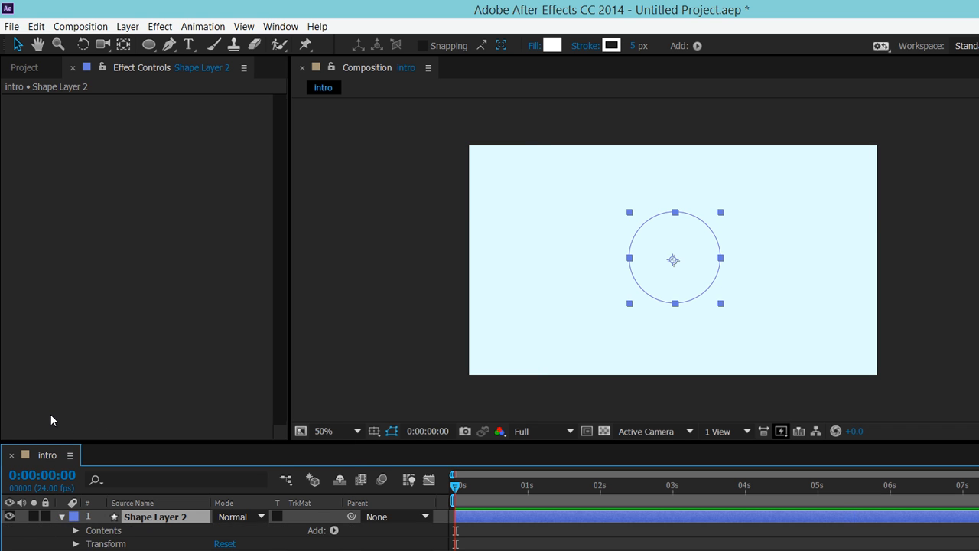
left_click(75, 544)
key("Return")
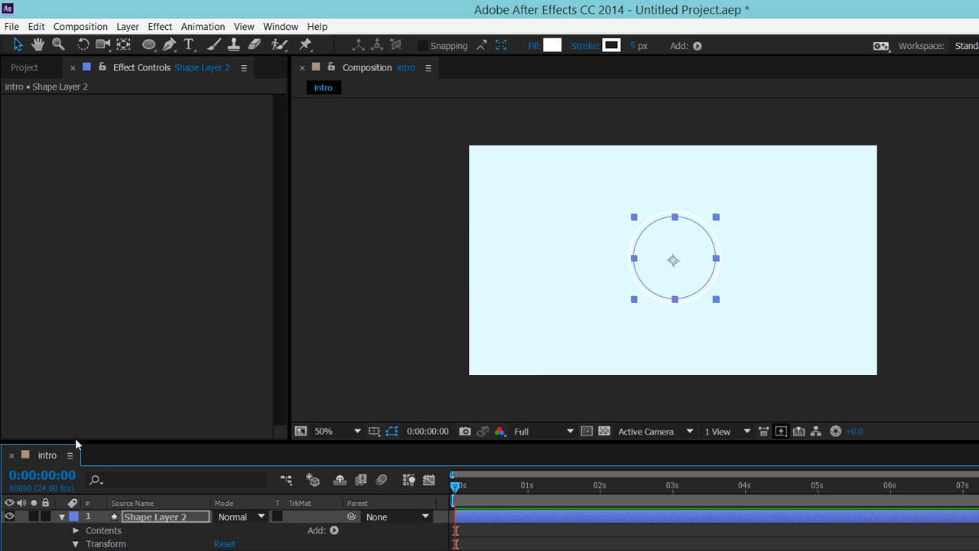
- Change the stroke colour of the inner circle on Shape Layer 2 to a medium blue
left_click(76, 530)
left_click(89, 544)
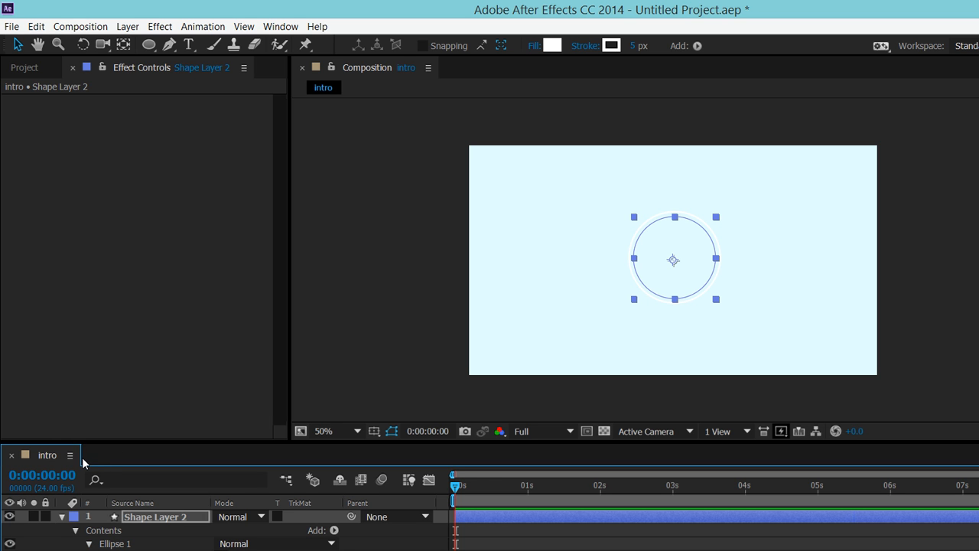
left_click(82, 460)
left_click(223, 549)
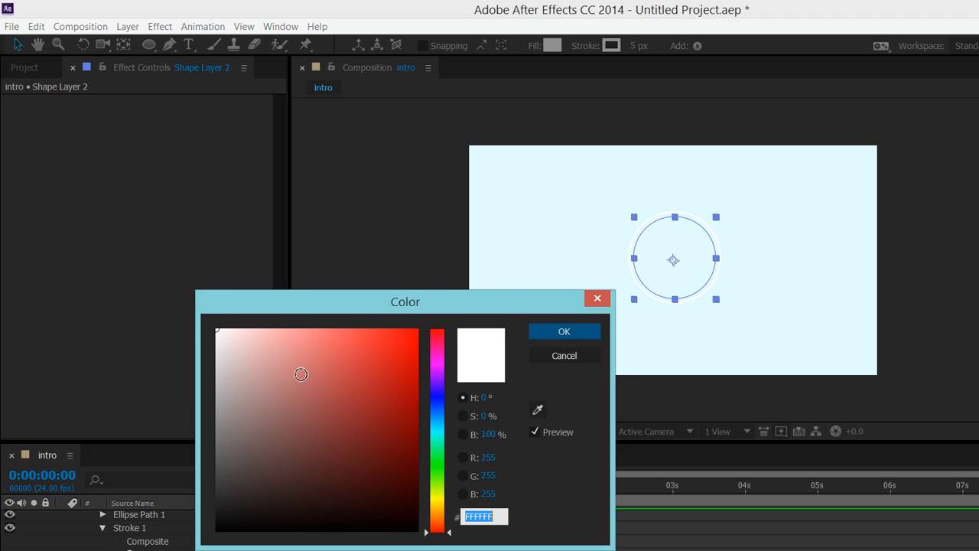
left_click_drag(317, 334, 337, 334)
left_click_drag(417, 420, 313, 392)
mouse_move(250, 313)
left_mouse_down()
mouse_move(204, 280)
mouse_move(194, 257)
mouse_move(237, 310)
mouse_move(227, 291)
mouse_move(255, 295)
left_mouse_up()
key("Return")
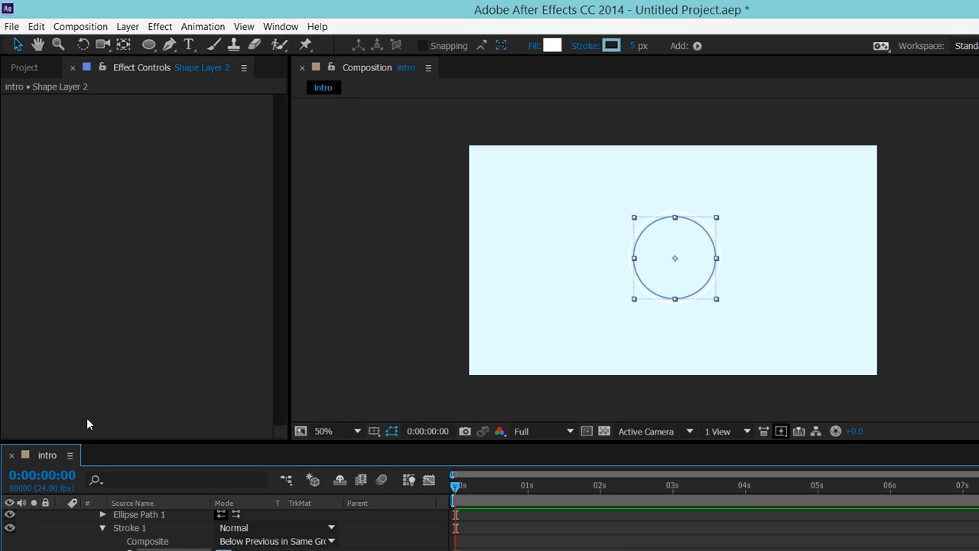
scroll(82, 423, "up", 2)
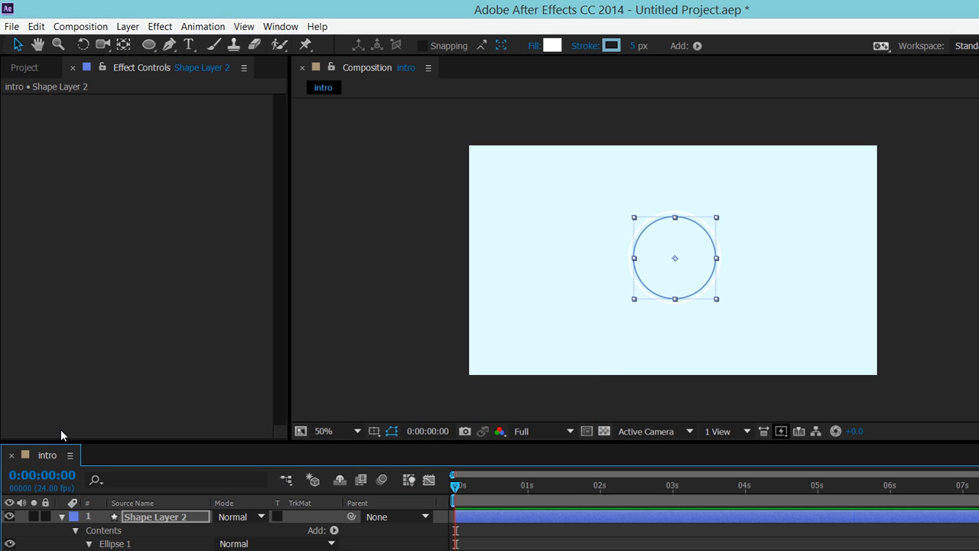
left_click(75, 530)
left_click(62, 516)
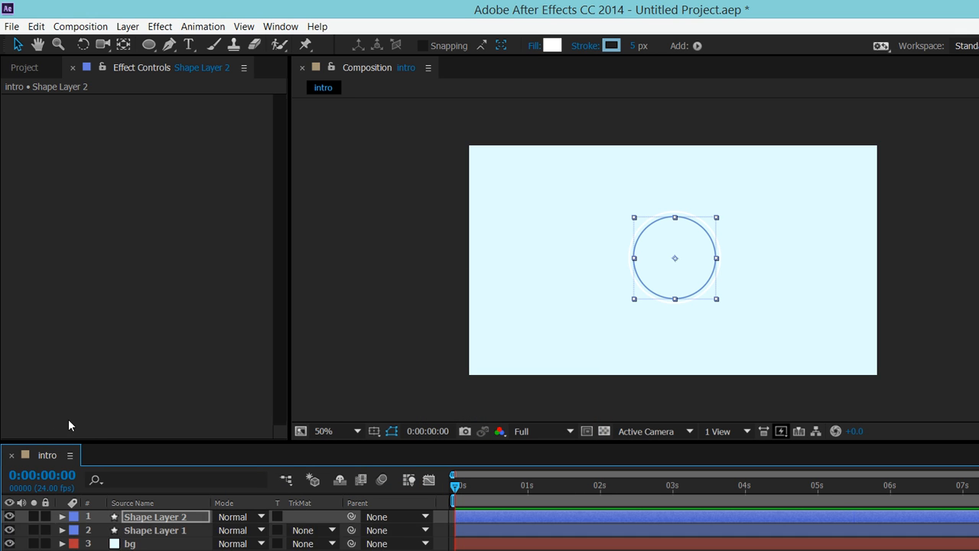
- Create a text layer directly above the bg layer reading "Intro Text"
left_click(125, 542)
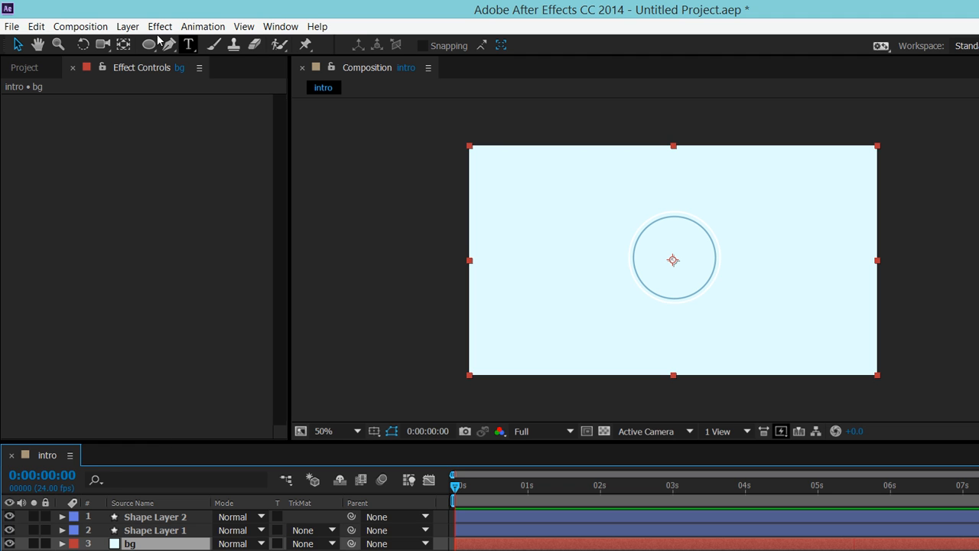
left_click(188, 44)
left_click(518, 257)
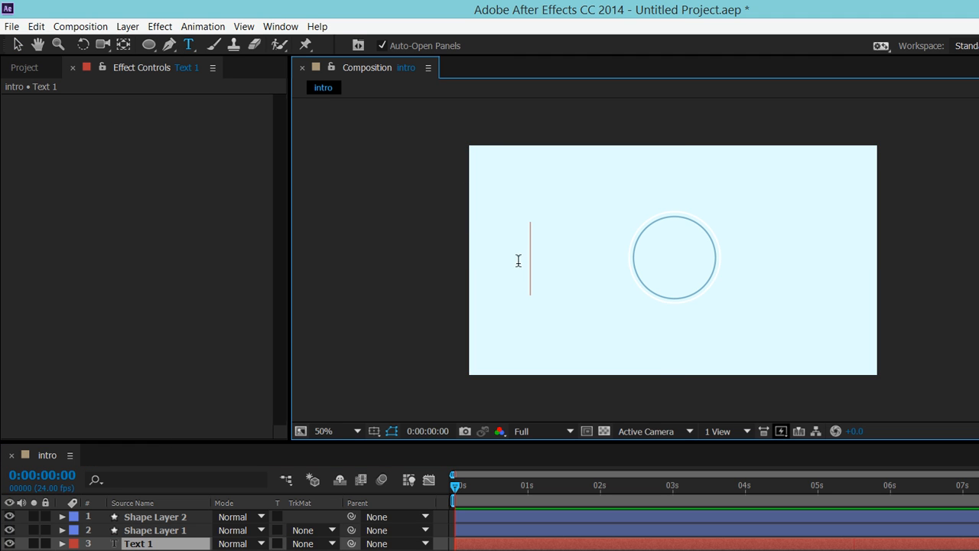
type("Intro Text")
- Change the colour of the whole Intro Text to dark navy blue 042D40
key("ctrl+a")
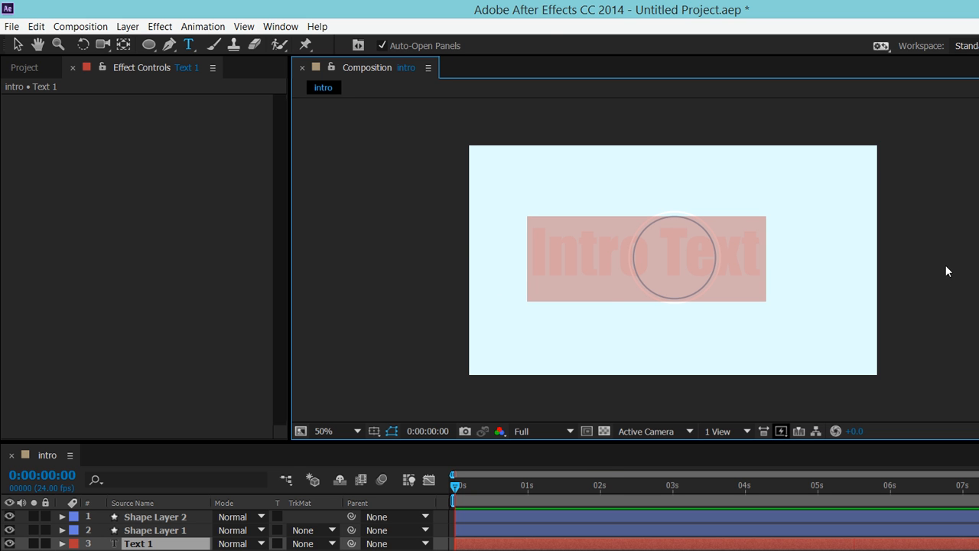
left_click(976, 269)
left_click_drag(284, 375, 418, 530)
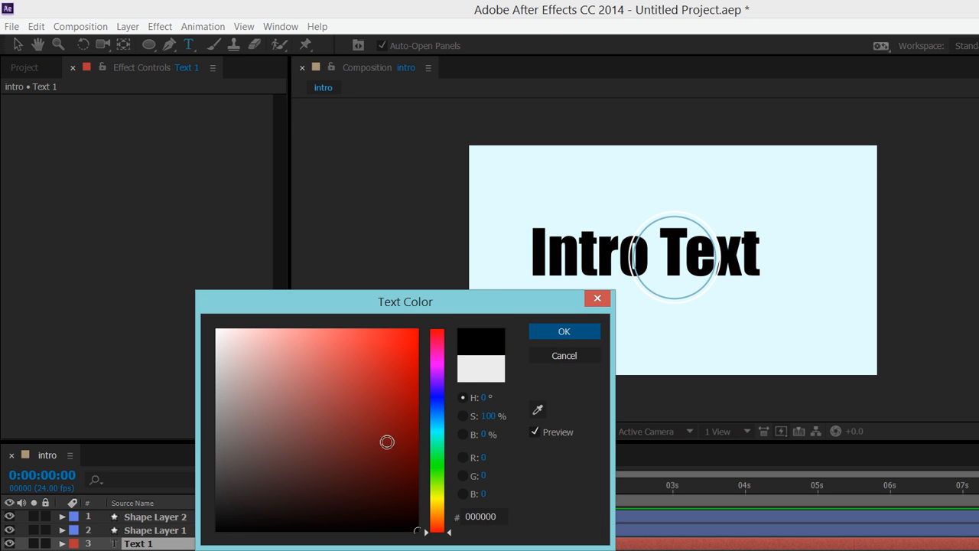
left_click(438, 419)
left_click_drag(407, 484, 406, 480)
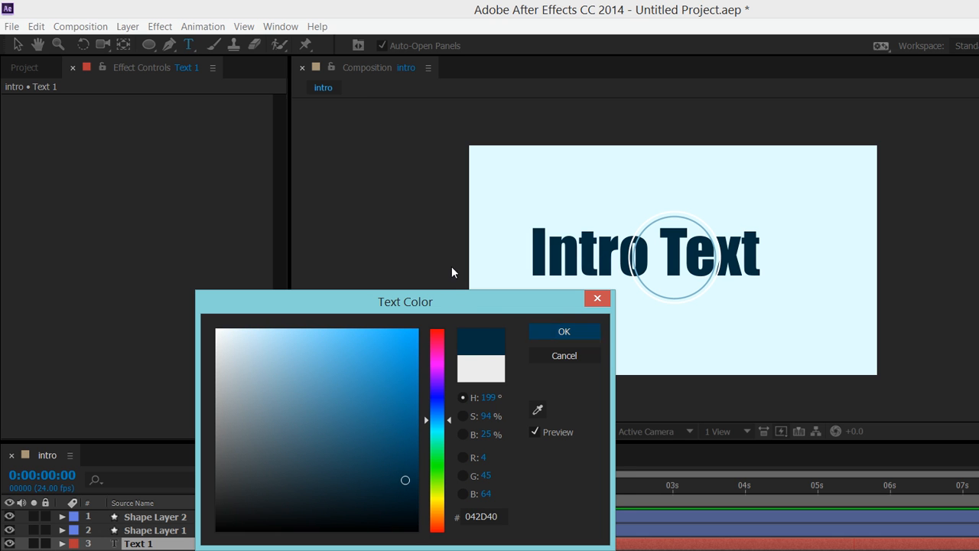
left_click(564, 331)
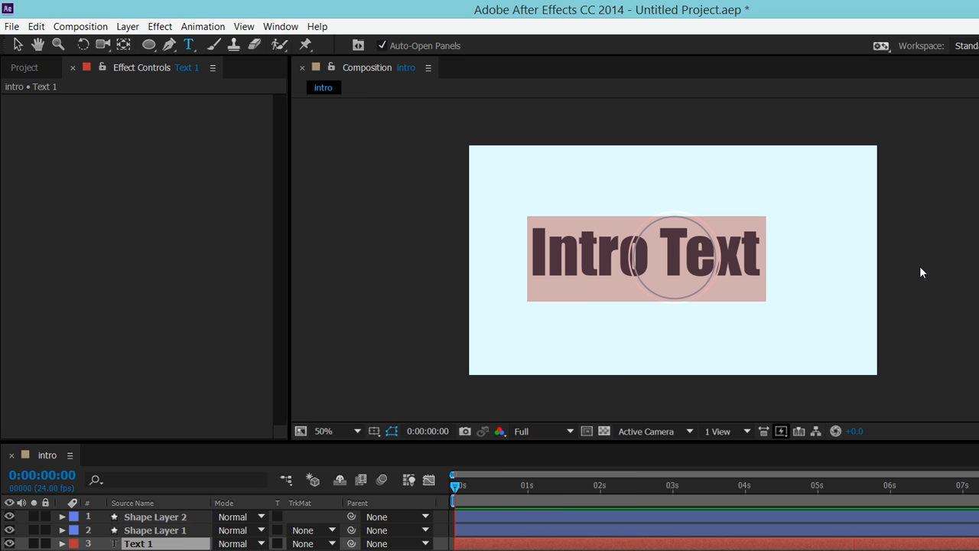
- Try a decorative font for the Intro Text and shrink the text to about the circle's width
left_click(906, 349)
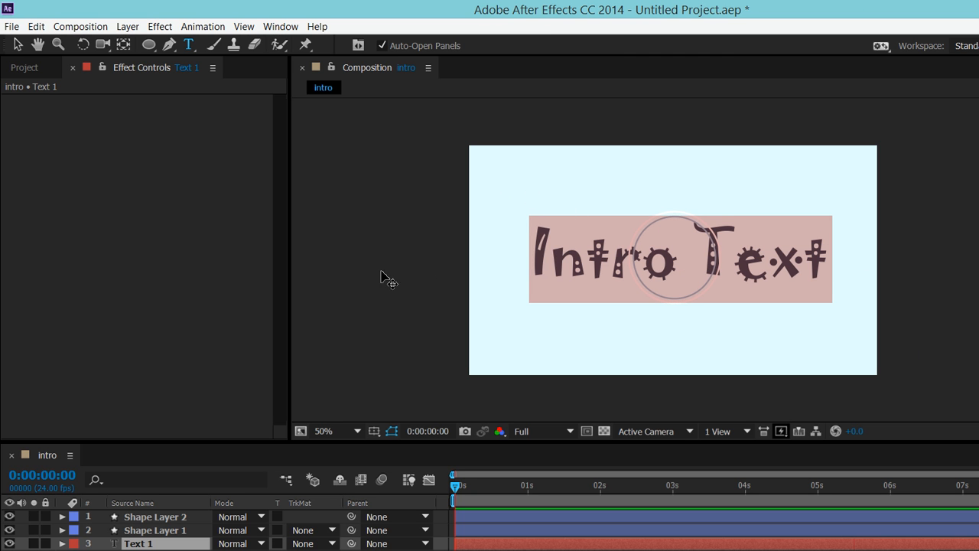
left_click_drag(873, 298, 773, 291)
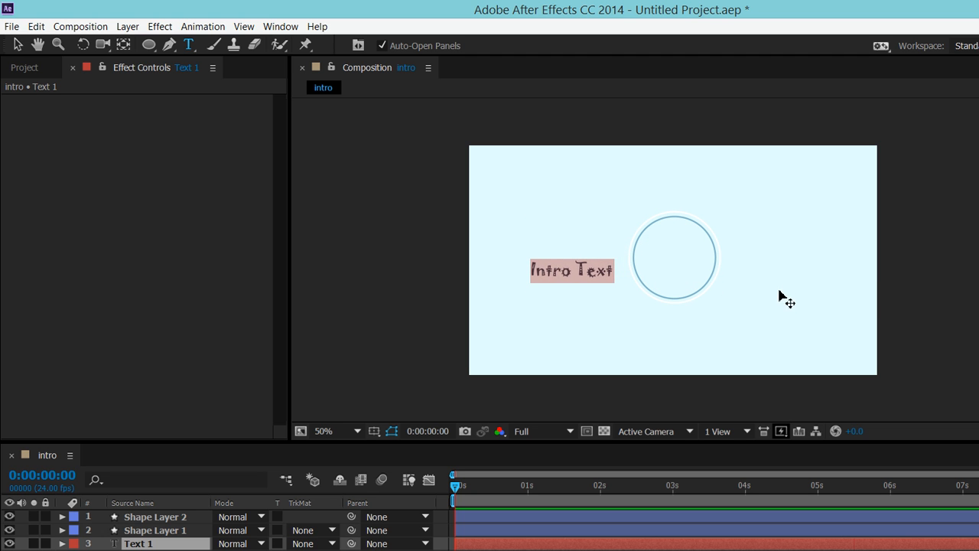
- Centre the Intro Text inside the inner circle, switching it to a plain sans-serif font and reducing its size to fit
left_click(22, 41)
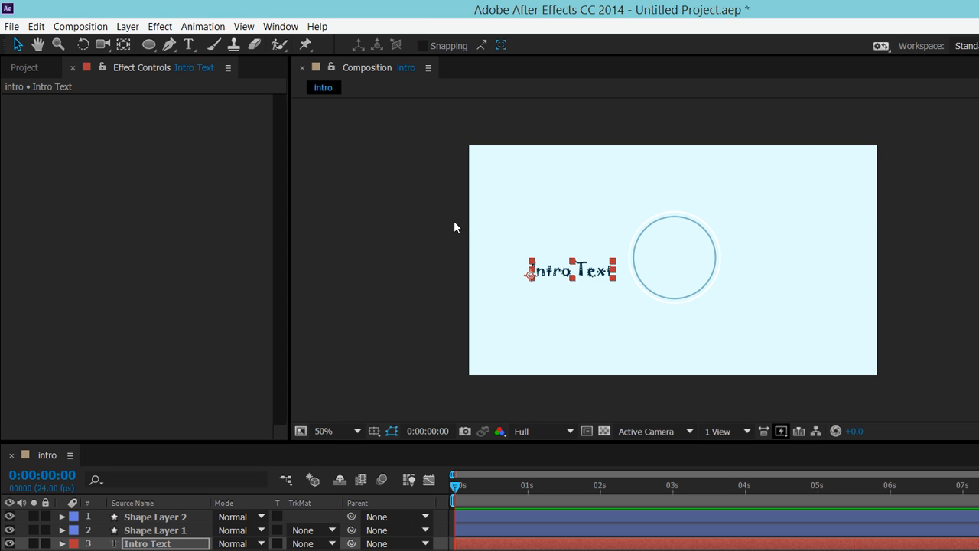
left_click_drag(460, 212, 527, 205)
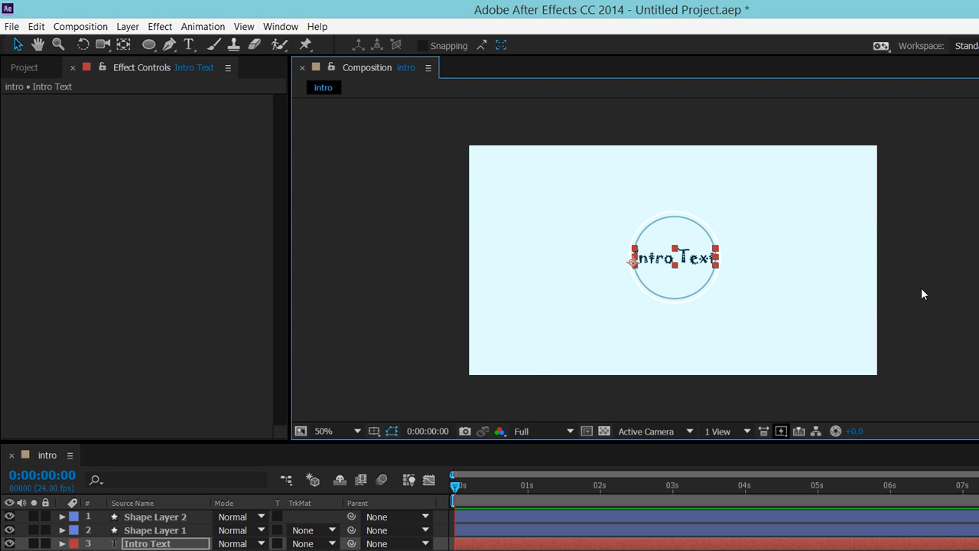
left_click_drag(869, 299, 860, 299)
left_click_drag(537, 206, 547, 206)
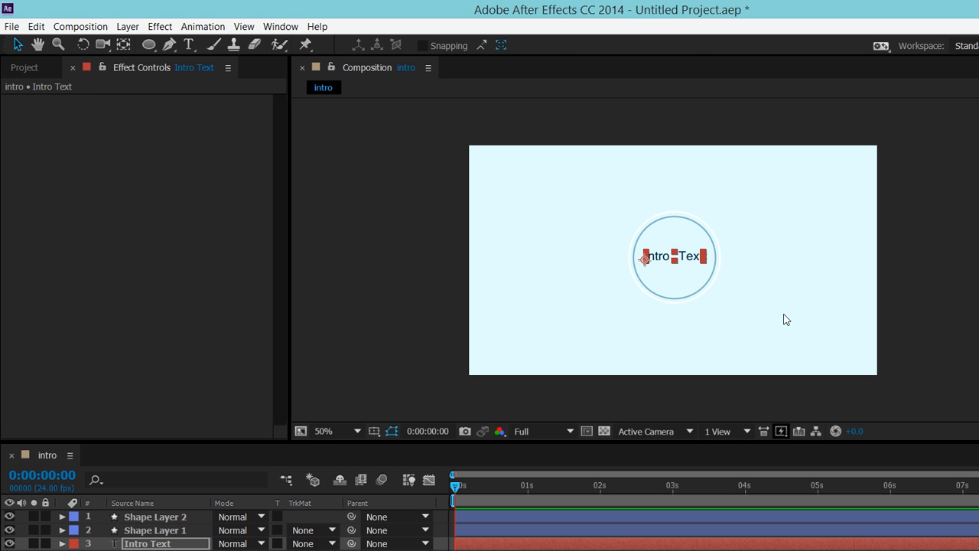
- Add a new empty shape layer directly above the bg layer
left_click(160, 530)
left_click(160, 550)
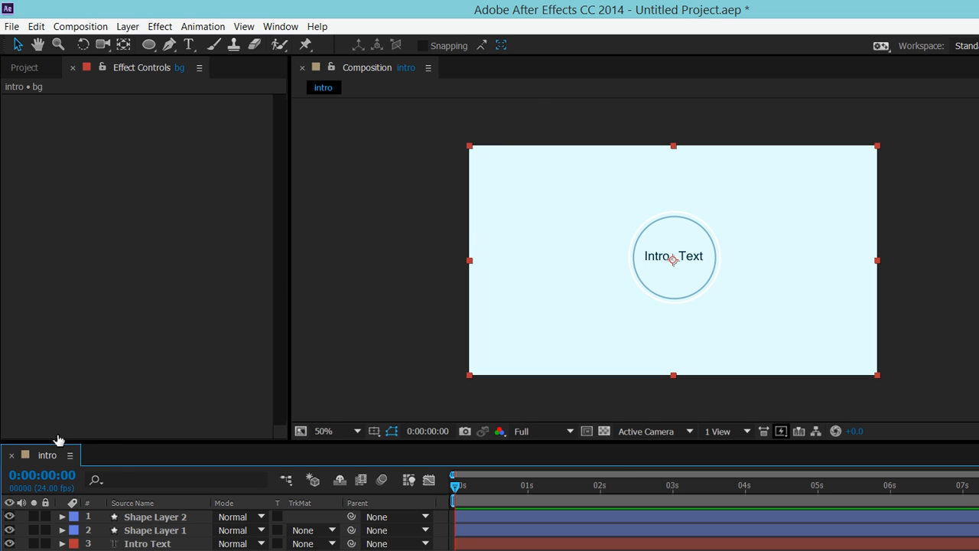
right_click(143, 420)
mouse_move(211, 429)
left_click(388, 525)
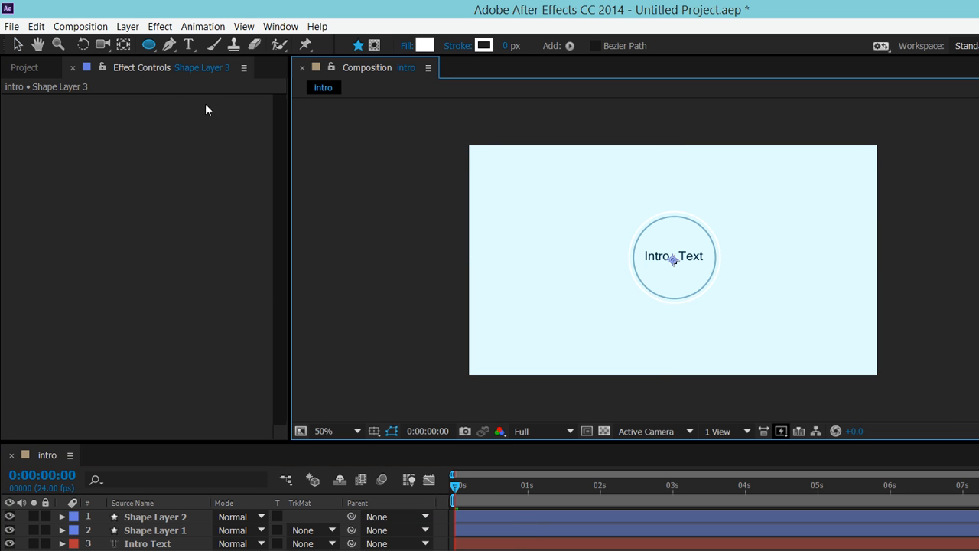
- Draw a narrow vertical rectangle on Shape Layer 3, running from above the rings down to near their centre
left_click(147, 45)
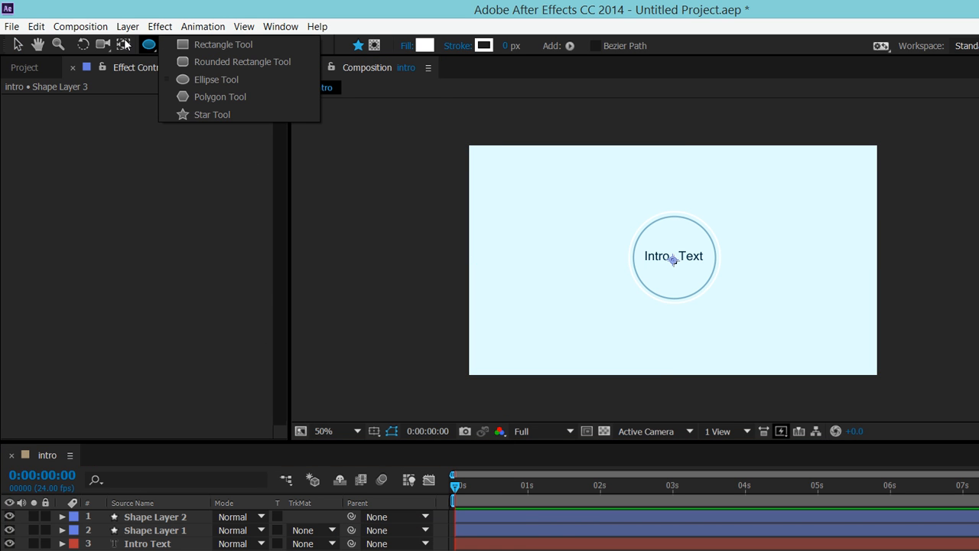
left_click(179, 44)
left_click_drag(535, 138, 537, 198)
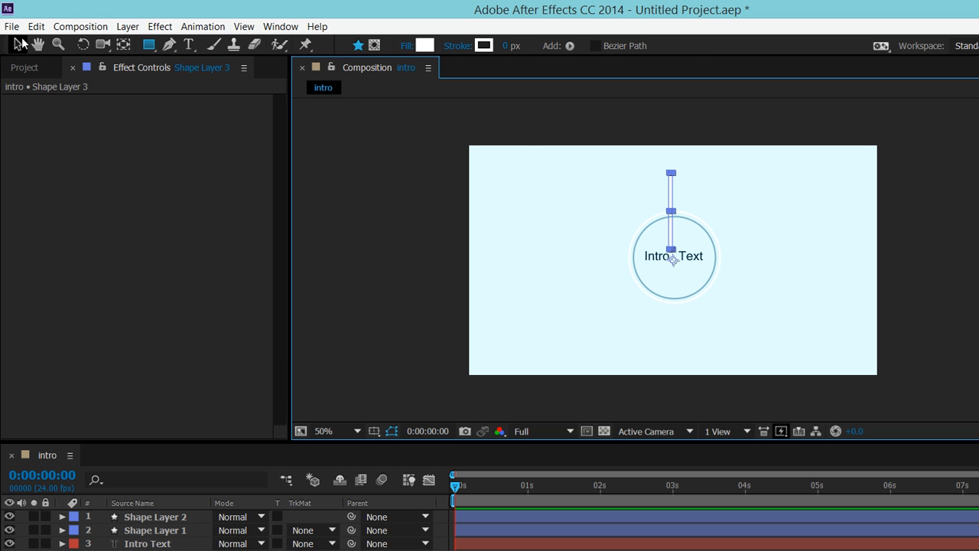
- Move the rectangle so its lower end meets the circles' centre, and narrow it to a thin line
key("v")
key("period")
mouse_move(535, 158)
left_mouse_down()
mouse_move(547, 181)
mouse_move(540, 175)
left_mouse_up()
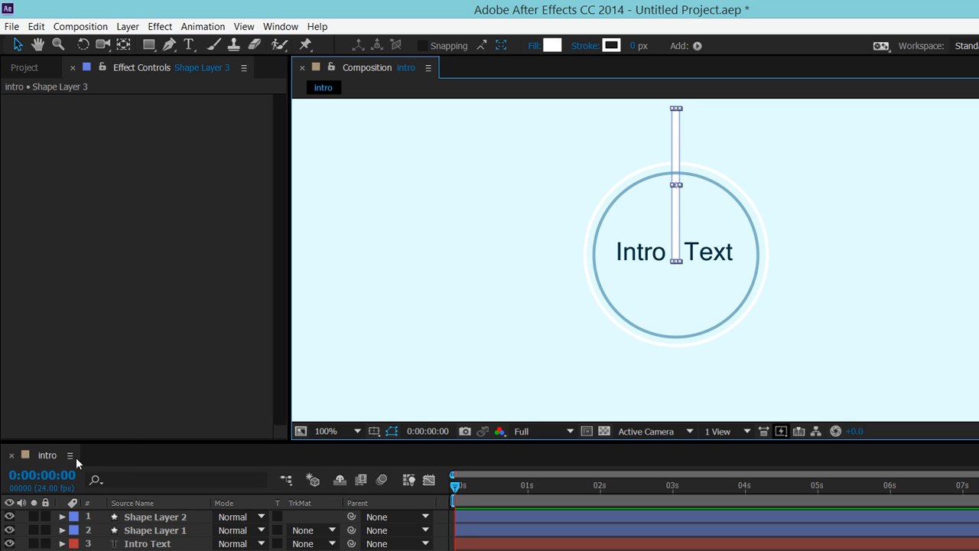
left_click_drag(71, 479, 192, 489)
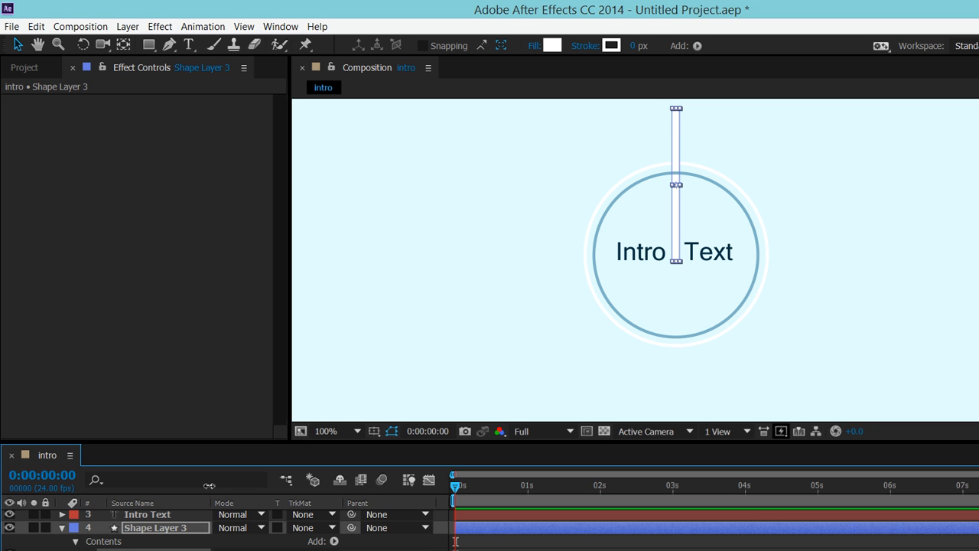
left_click_drag(209, 486, 147, 483)
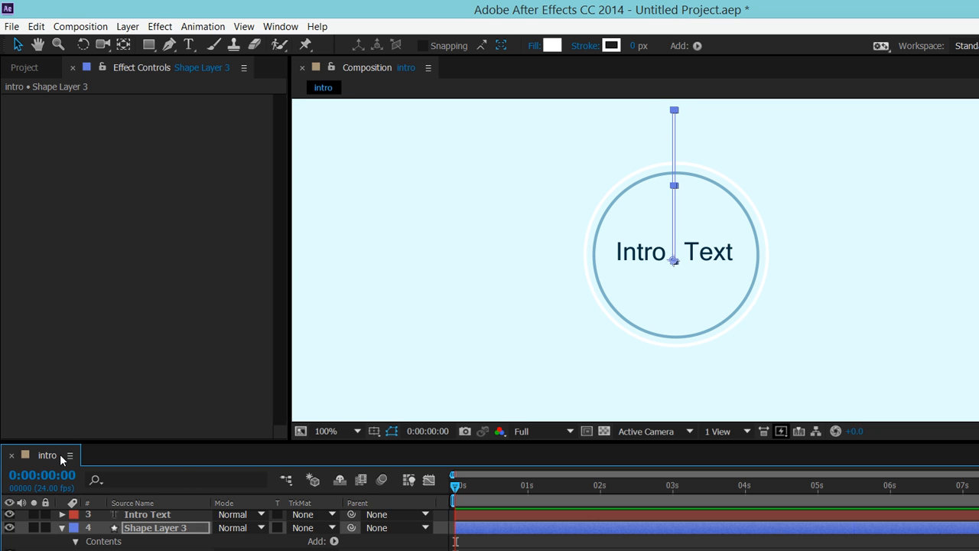
- Change the fill colour of the thin vertical line on Shape Layer 3 to light blue 9AC4D7
scroll(60, 453, "up", 1)
scroll(81, 477, "down", 1)
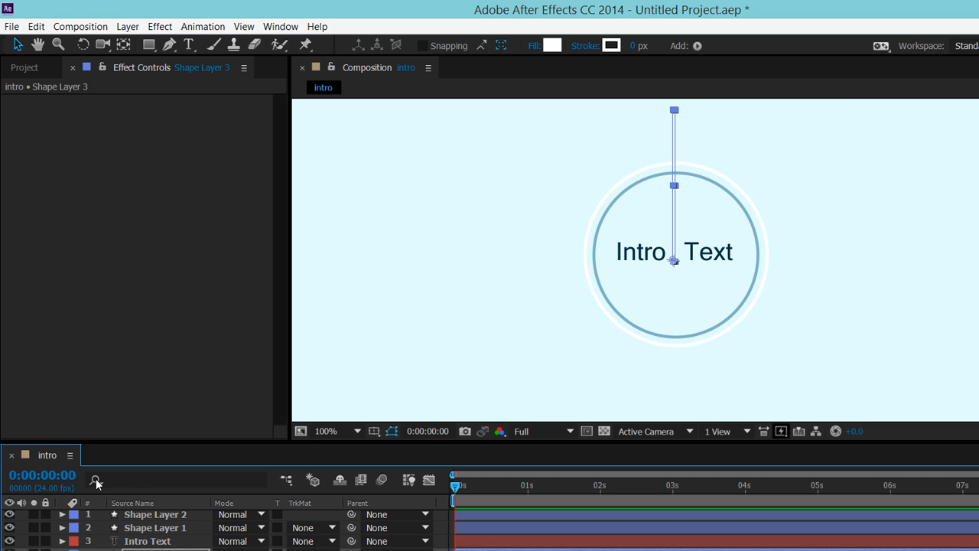
scroll(83, 483, "down", 3)
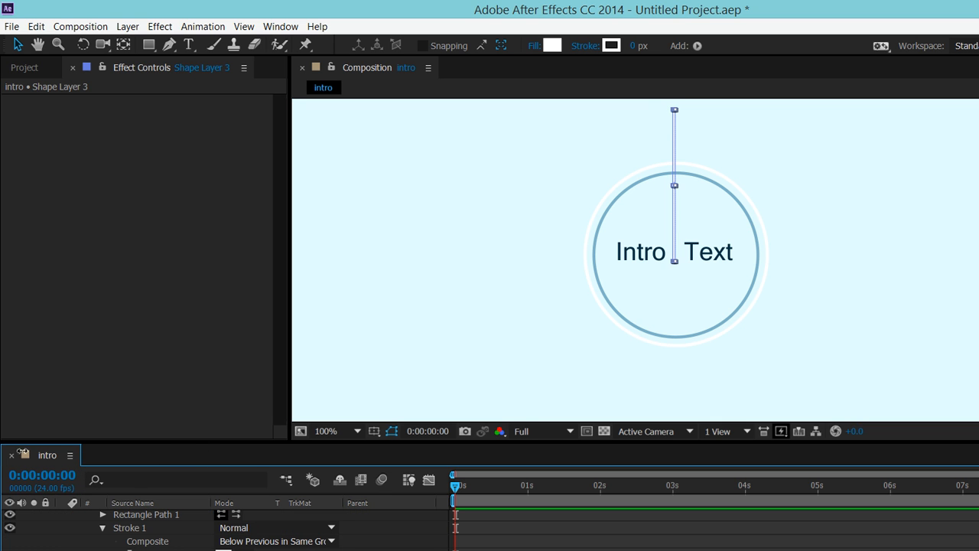
left_click(79, 425)
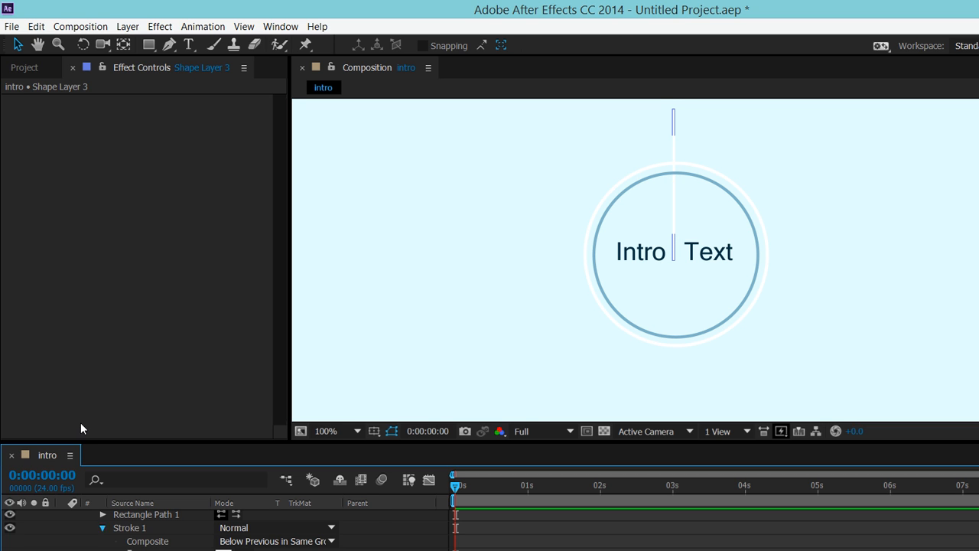
scroll(80, 424, "up", 2)
scroll(96, 482, "down", 1)
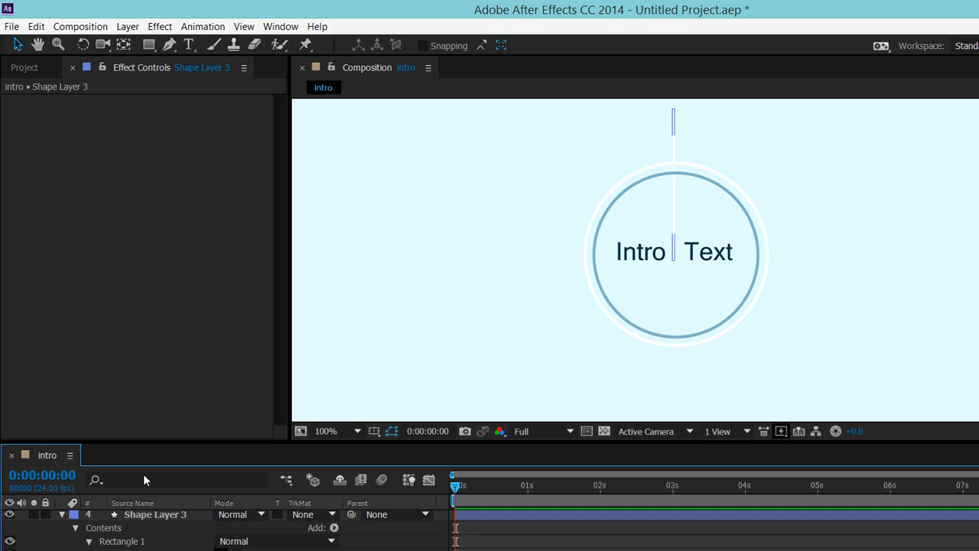
left_click(176, 501)
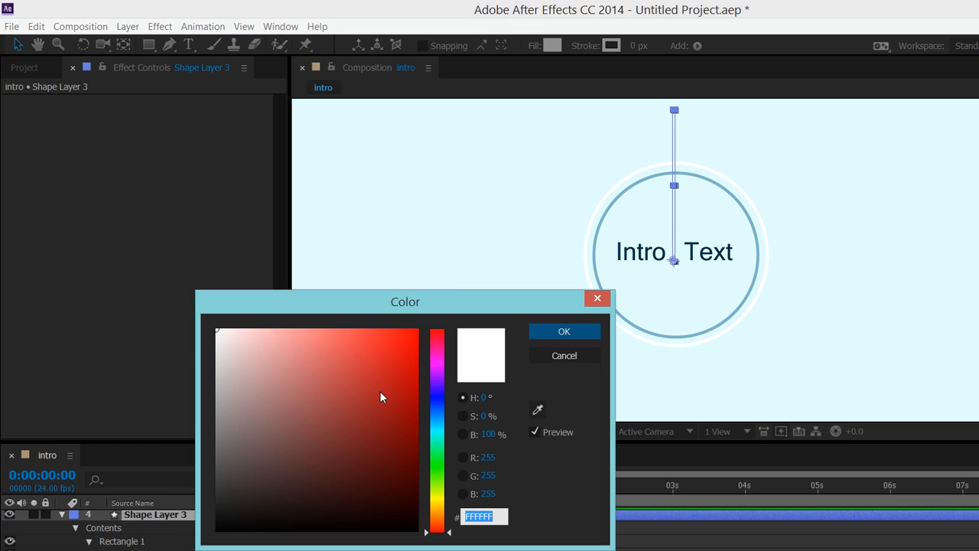
type("9AC4D7")
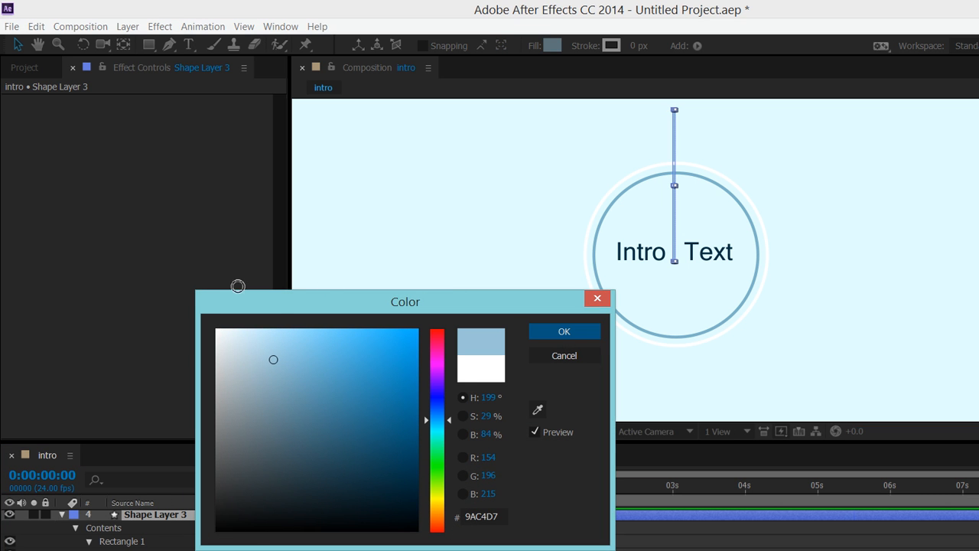
key("Return")
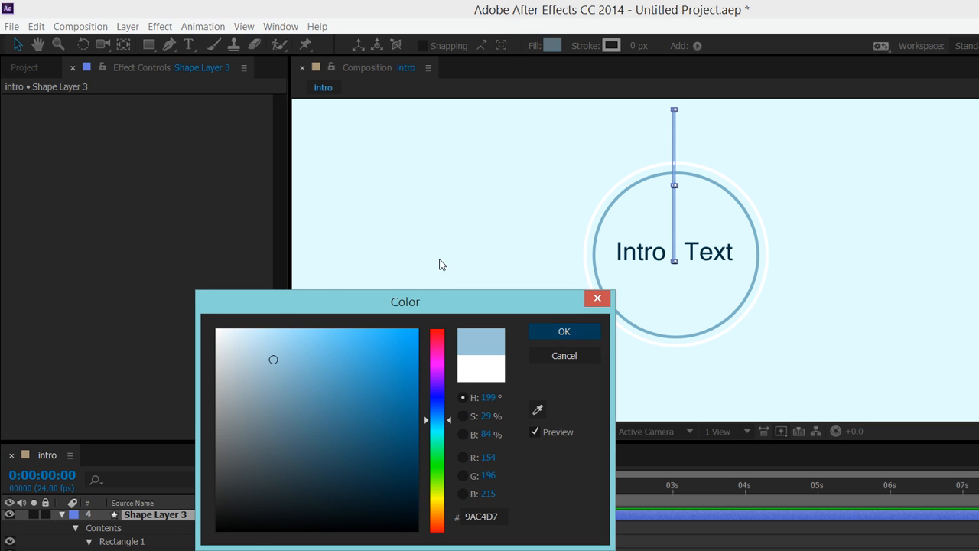
left_click(48, 411)
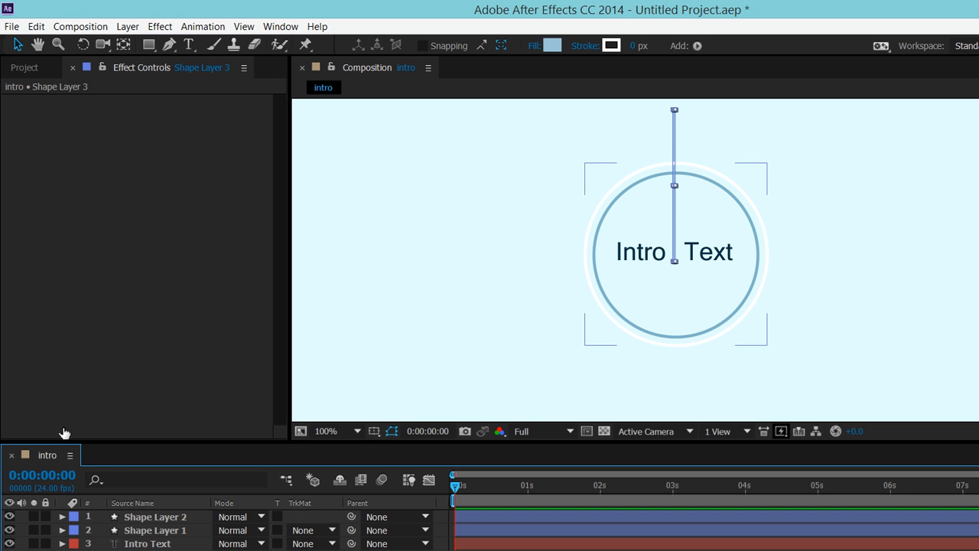
- Nudge the vertical line on Shape Layer 3 slightly to the right to align it with the circles' centre
left_click(103, 454)
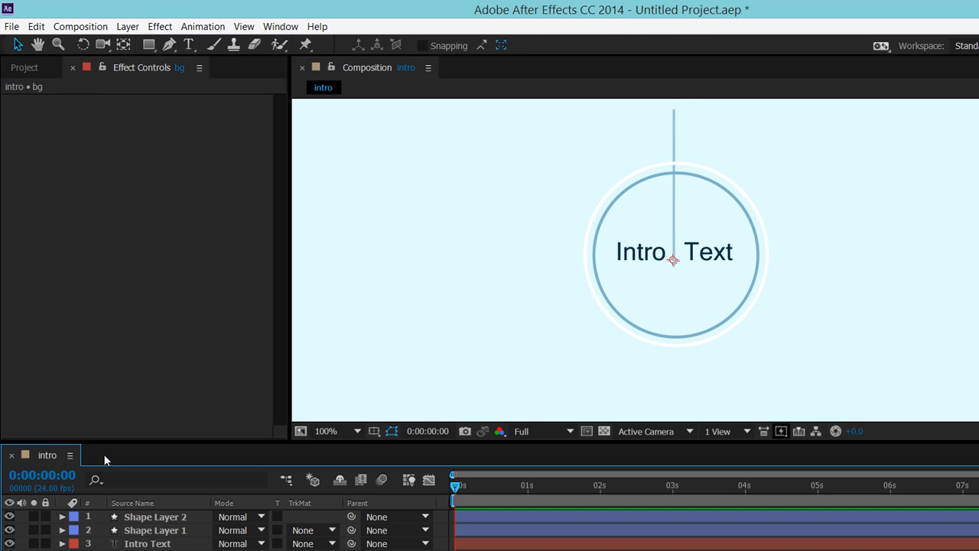
left_click(541, 111)
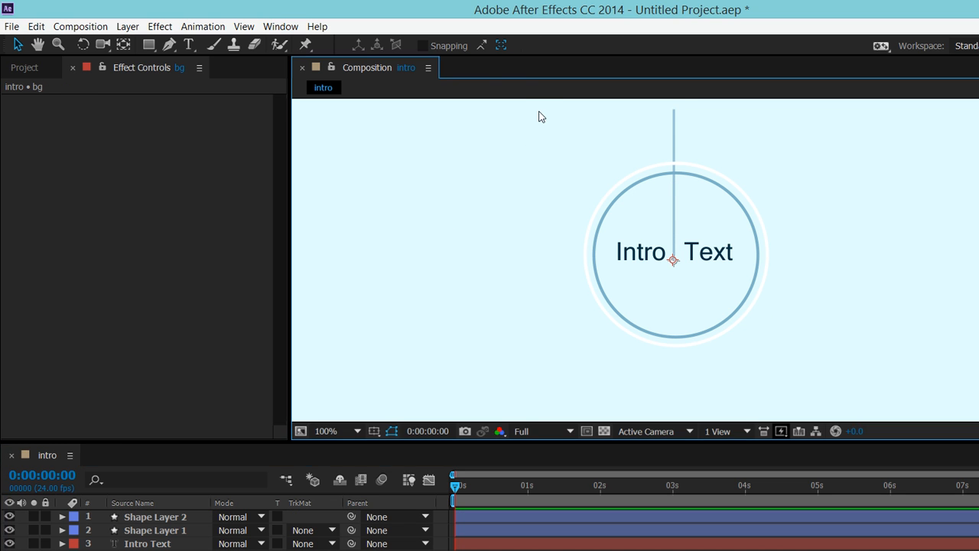
left_click(123, 450)
key("Right")
key("Right")
key("Right")
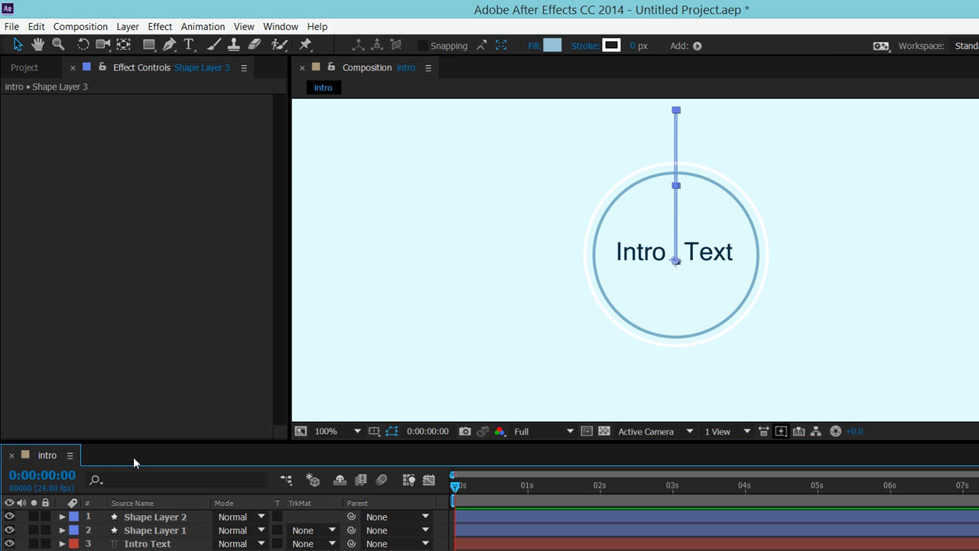
key("Right")
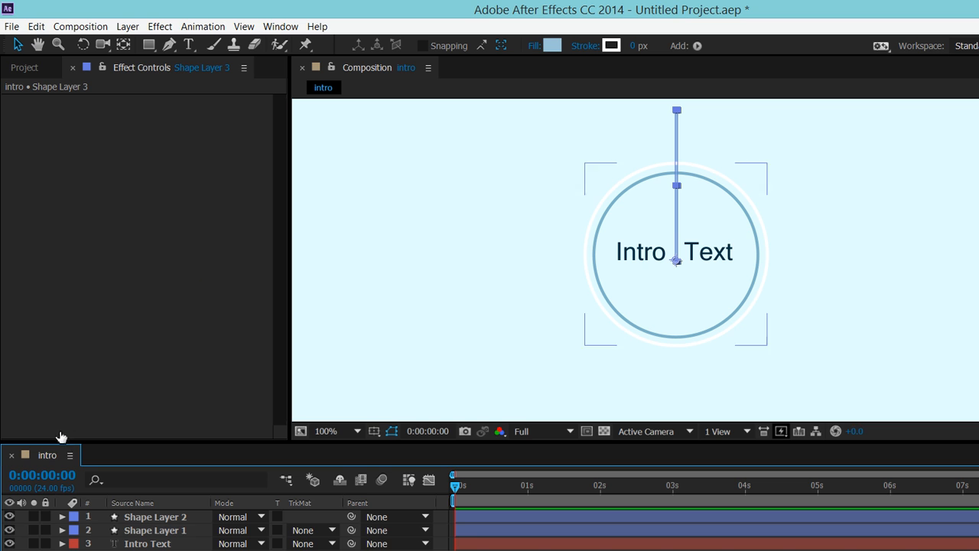
scroll(50, 453, "down", 1)
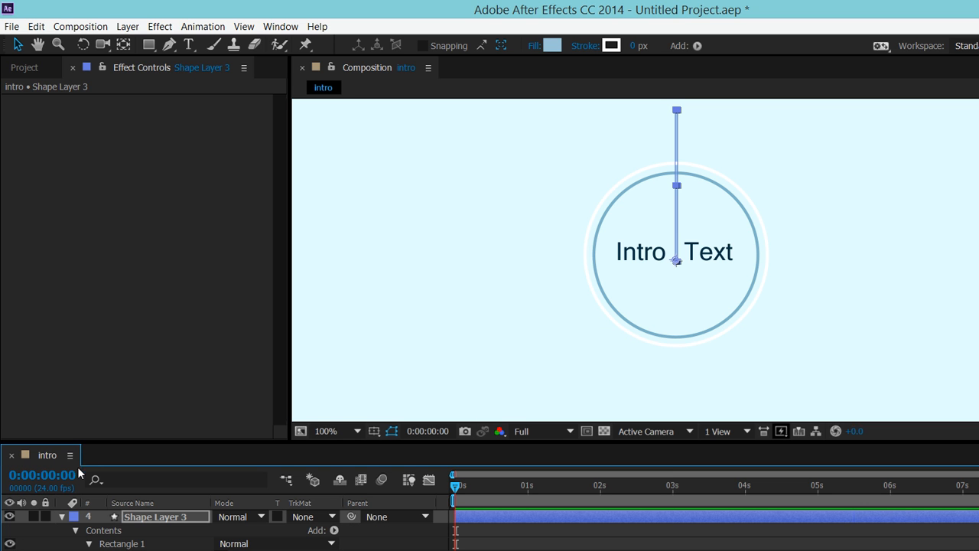
scroll(84, 474, "up", 1)
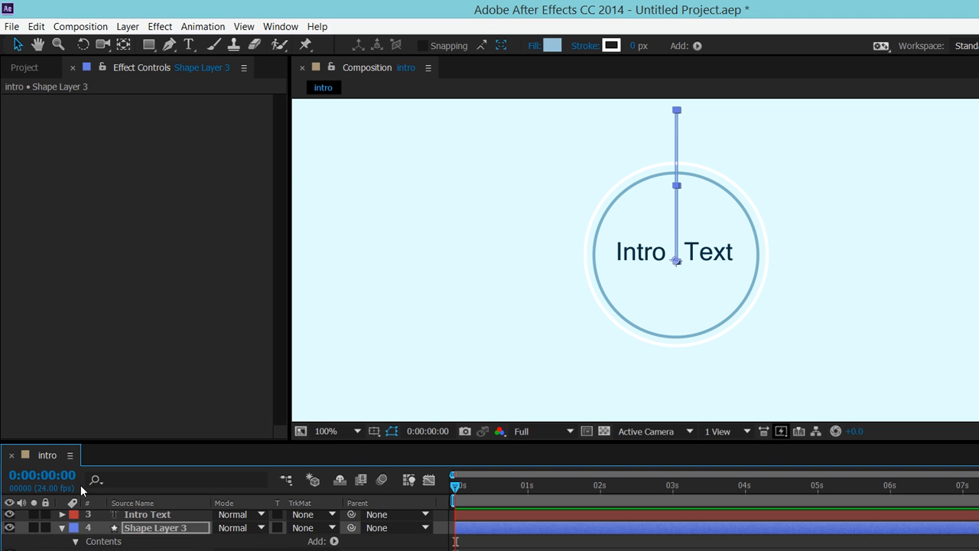
scroll(84, 489, "down", 2)
mouse_move(193, 502)
left_mouse_down()
mouse_move(295, 503)
mouse_move(206, 495)
left_mouse_up()
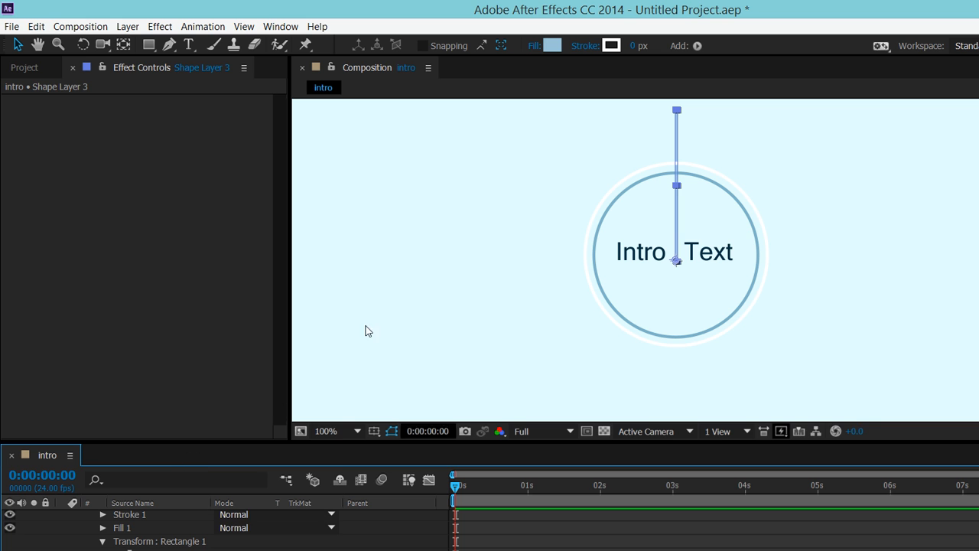
right_click(539, 214)
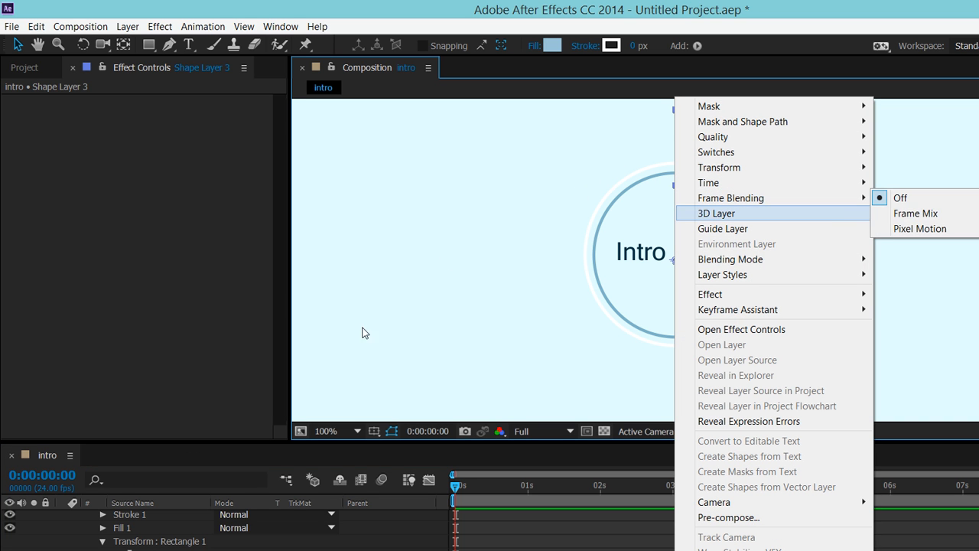
left_click(81, 431)
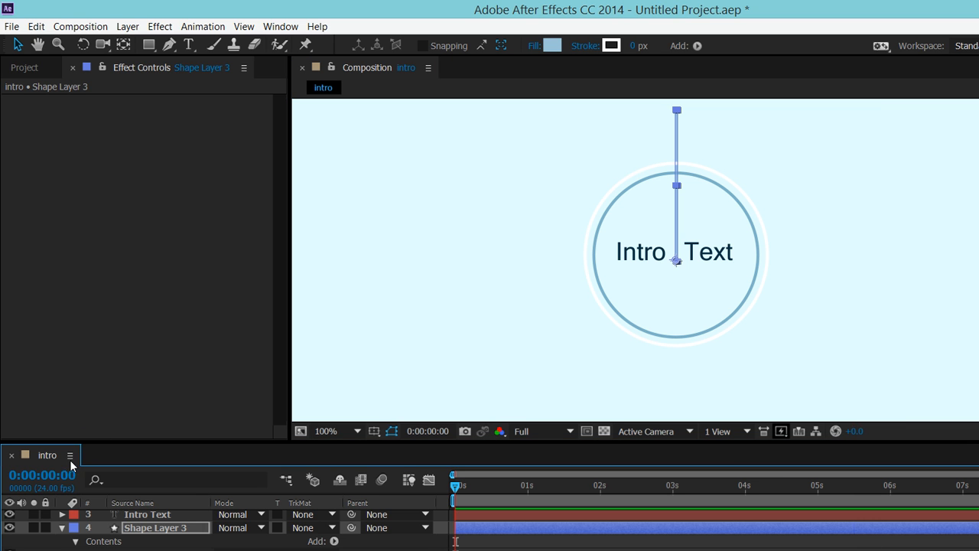
- Shift the Shape Layer 3 rectangle's anchor point just below its lower end and move the line so the anchor sits at the circles' centre
scroll(80, 488, "down", 3)
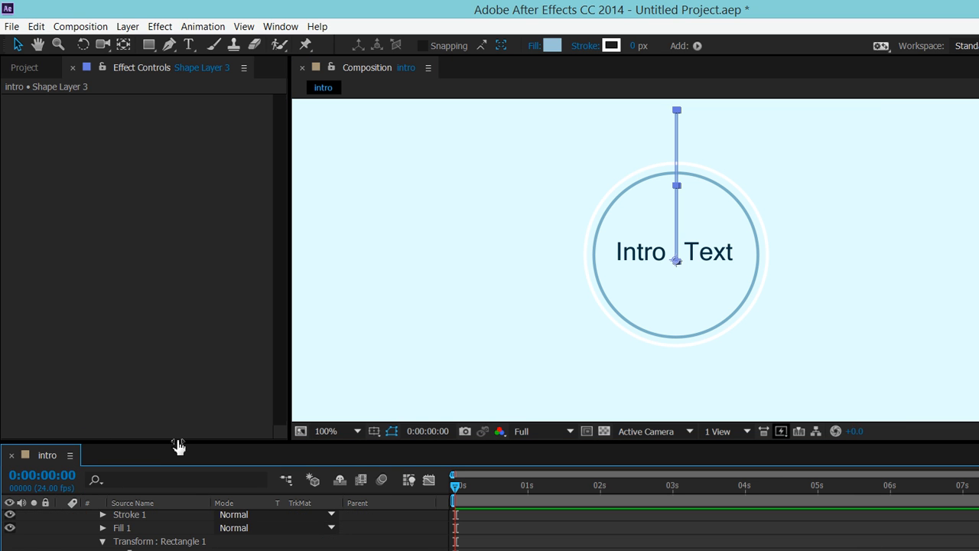
left_click_drag(178, 444, 292, 431)
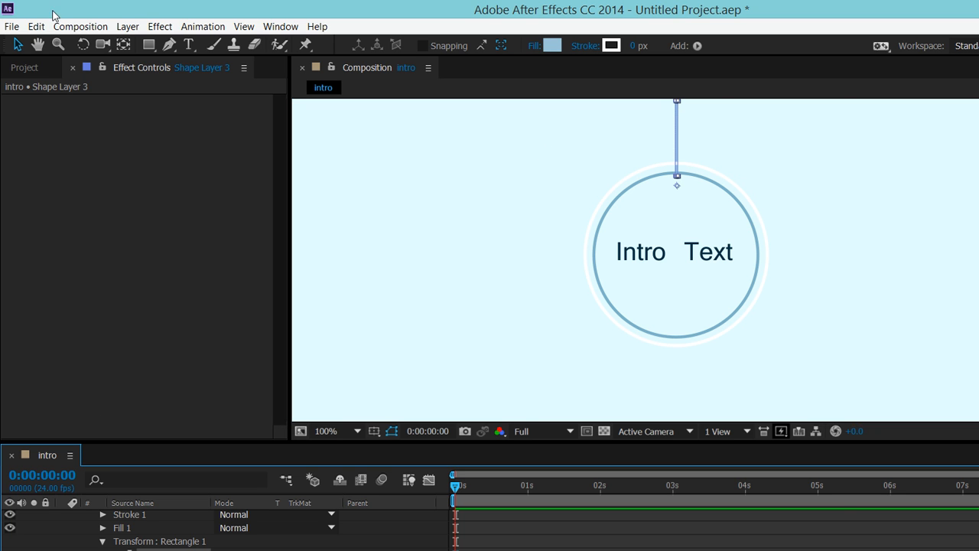
left_click_drag(542, 110, 540, 164)
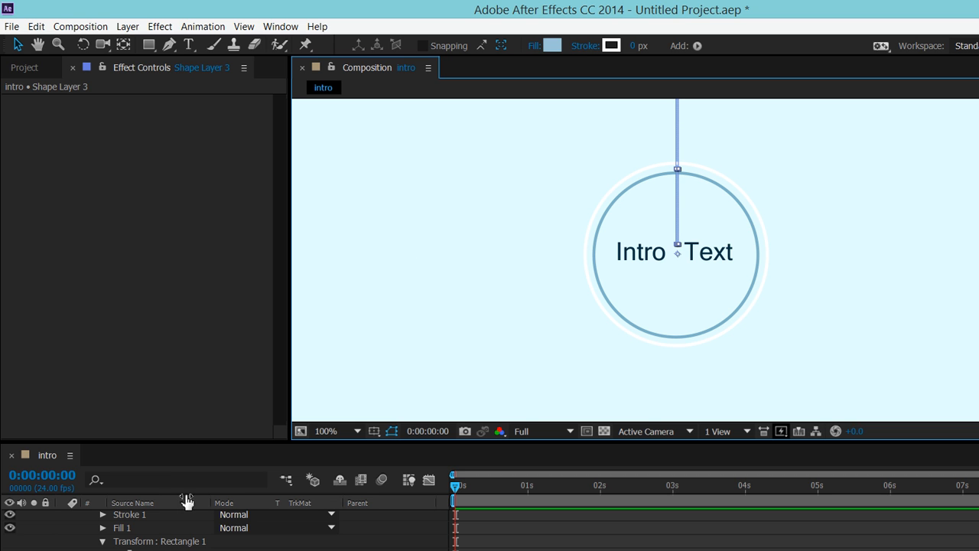
- Animate the rotation of the thin blue line on Shape Layer 3 so it spins about the circles' centre
mouse_move(192, 501)
left_mouse_down()
mouse_move(221, 498)
mouse_move(186, 504)
left_mouse_up()
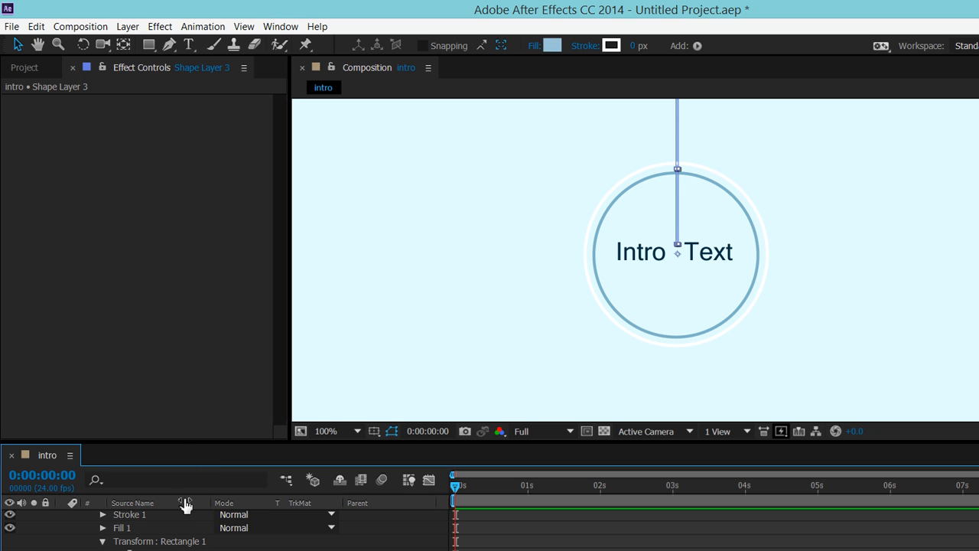
left_click_drag(192, 497, 253, 486)
key("ctrl+z")
scroll(398, 453, "down", 2)
scroll(406, 453, "up", 3)
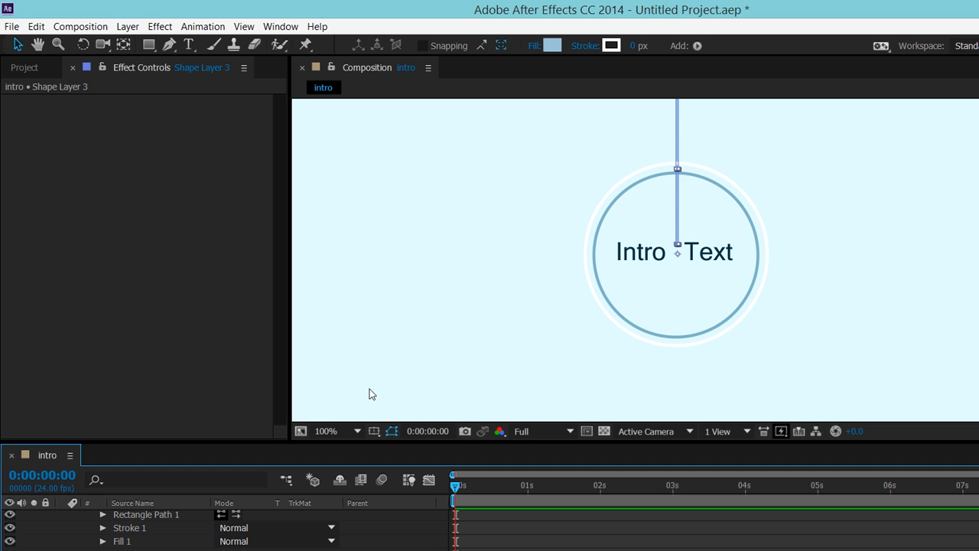
- Preview the rotation of the blue line from the start of the composition and return to the first frame
key("space")
key("Home")
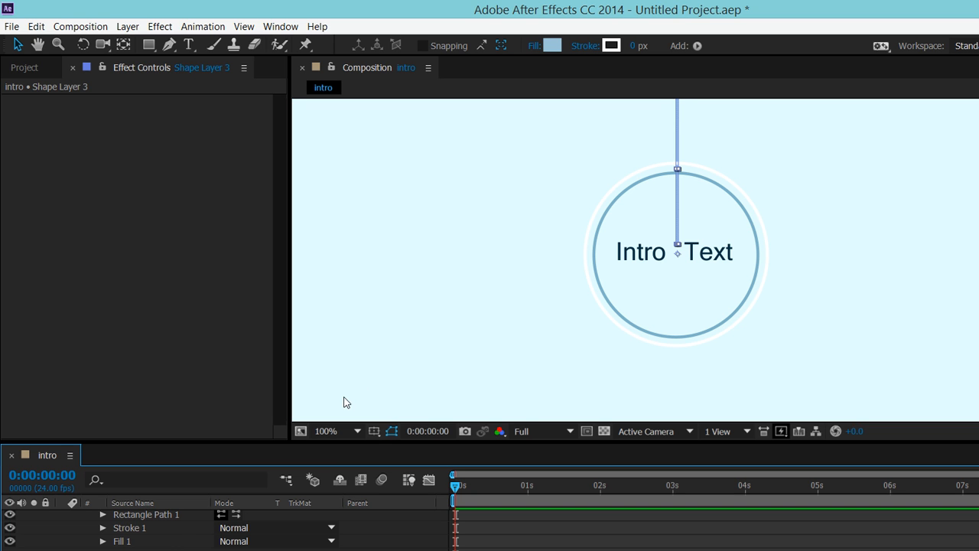
key("space")
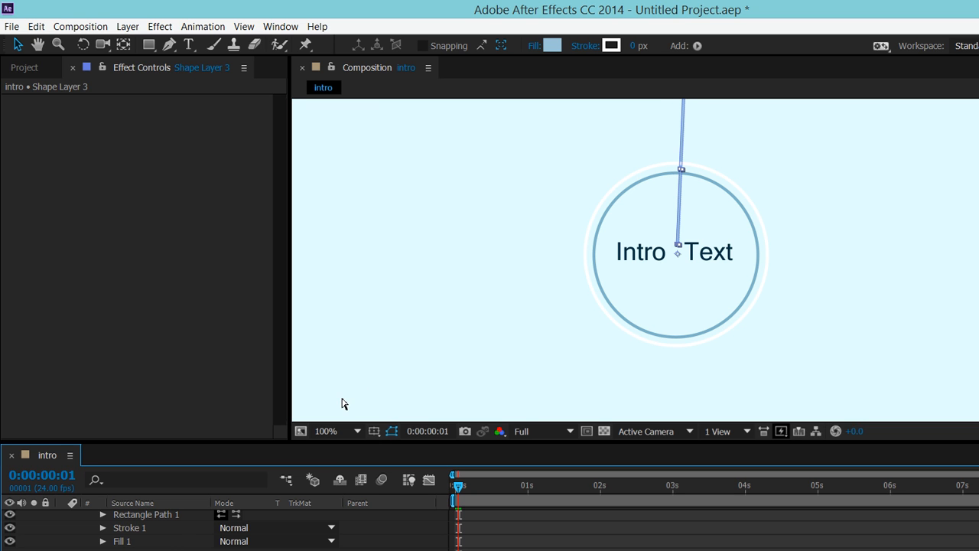
key("Home")
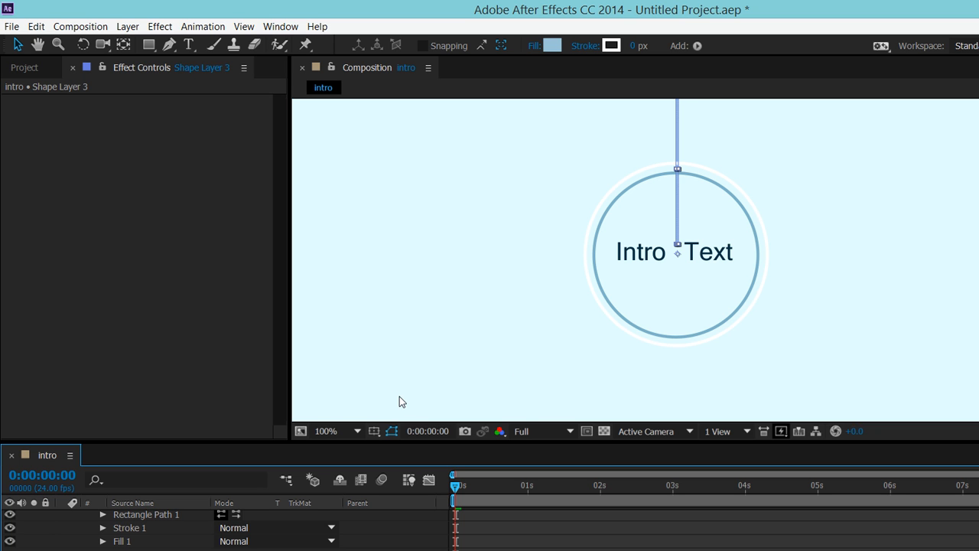
key("space")
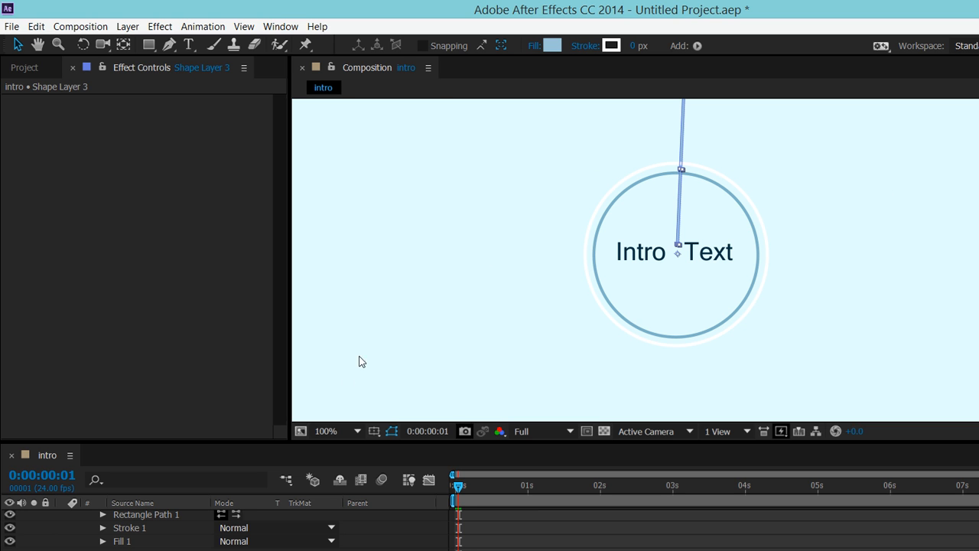
key("Page_Down")
key("space")
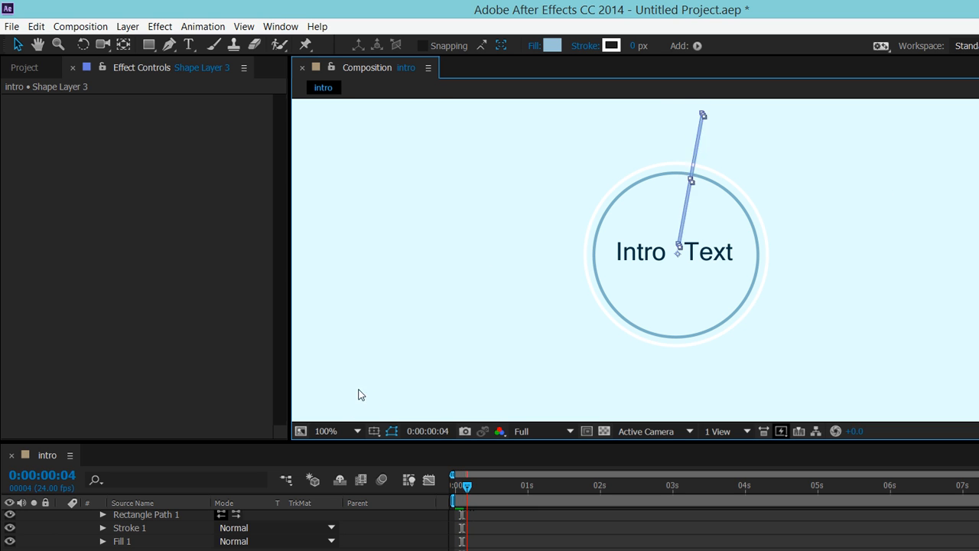
left_click_drag(542, 399, 100, 427)
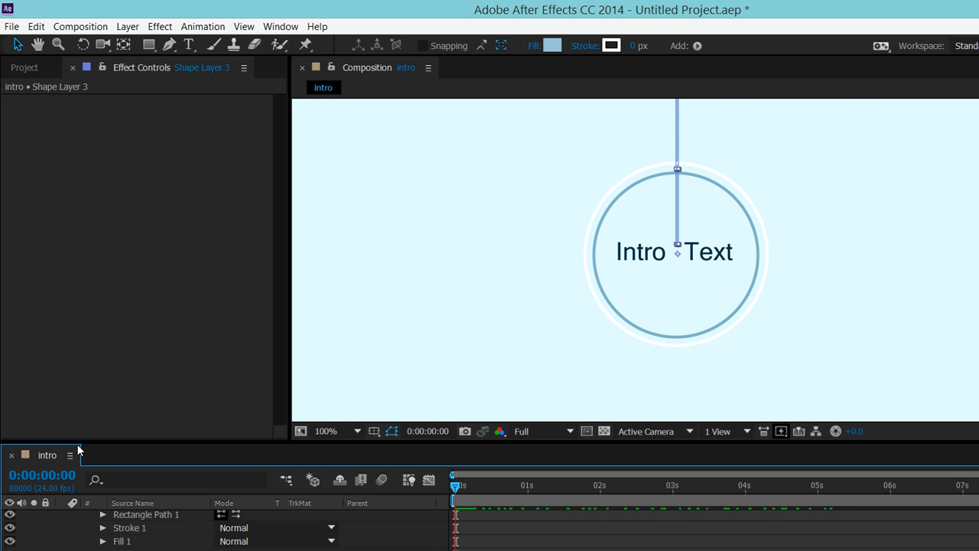
- Animate the Intro Text layer's scale from the first frame, shrinking it slightly at 0:00:01:00
scroll(84, 449, "up", 1)
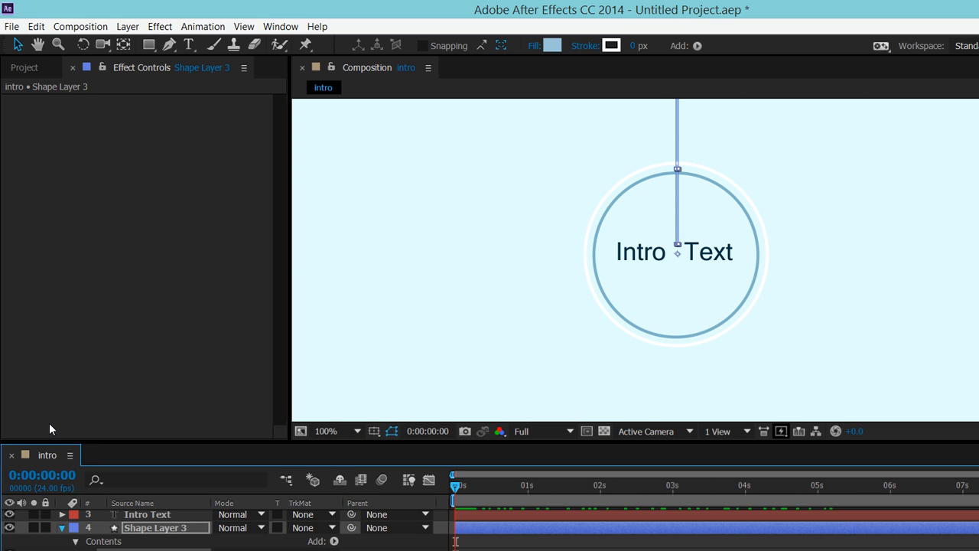
scroll(50, 426, "up", 1)
left_click(62, 543)
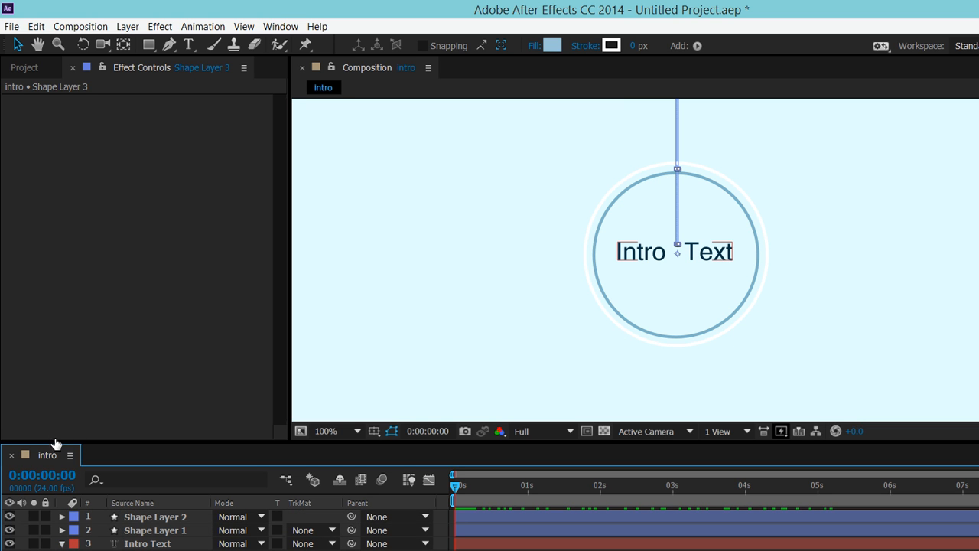
scroll(60, 455, "down", 1)
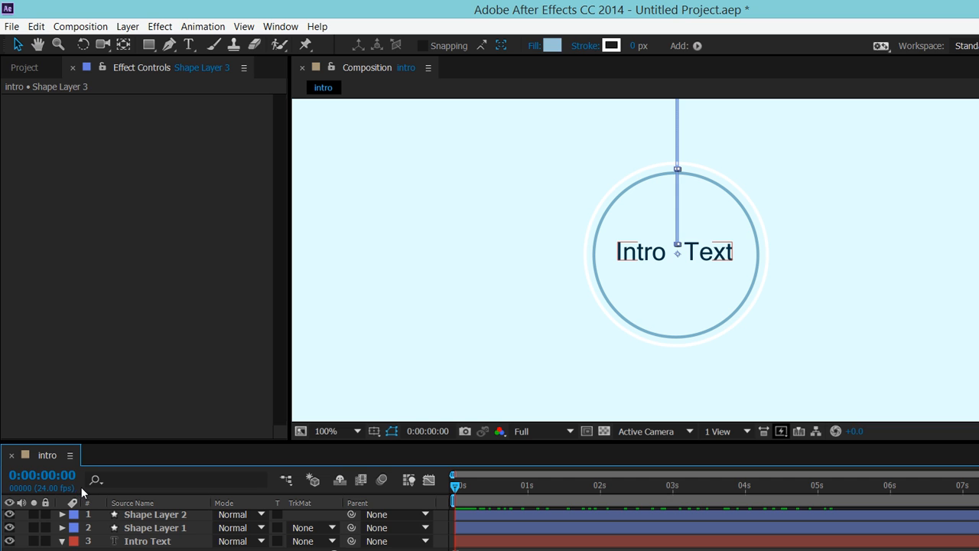
left_click(90, 541)
left_click_drag(529, 486, 528, 486)
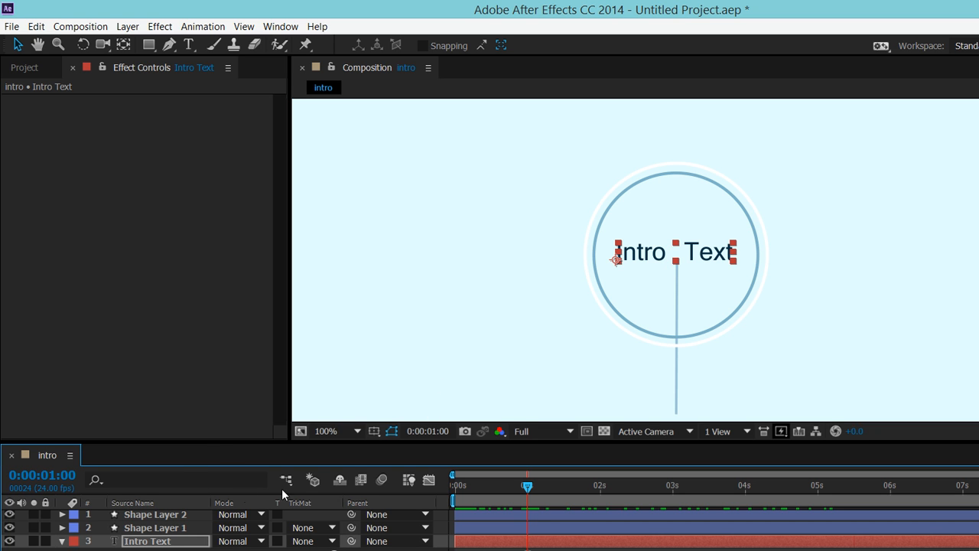
key("Return")
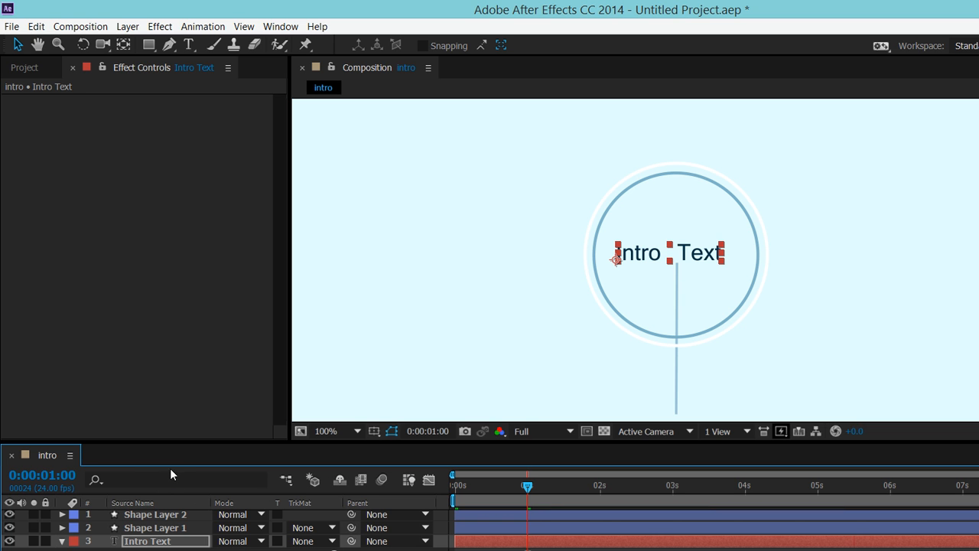
- Align the Intro Text layer's anchor point with the middle of the text, horizontally and vertically
key("shift+Left")
key("shift+Left")
key("shift+Left")
key("shift+Left")
key("shift+Left")
key("shift+Left")
key("shift+Left")
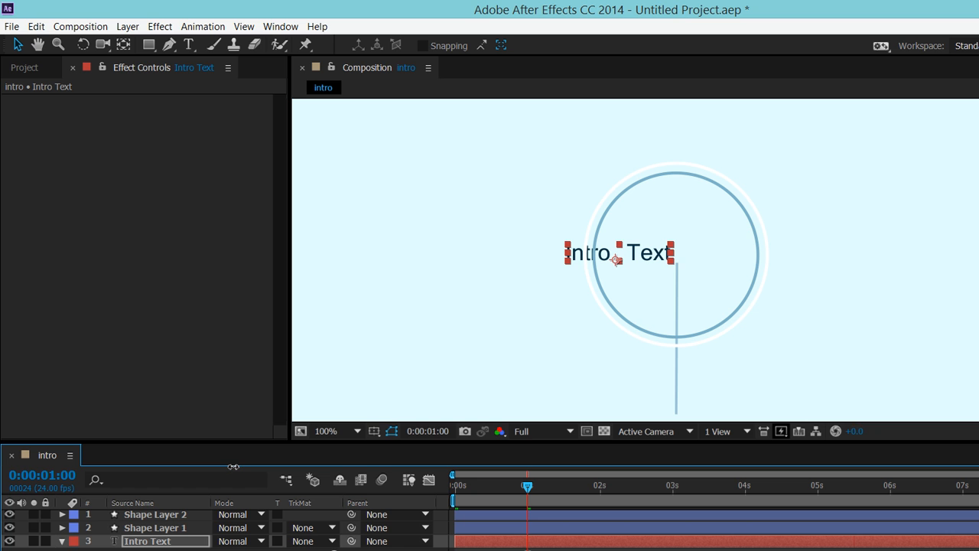
key("Left")
key("Left")
key("Left")
key("Left")
key("Left")
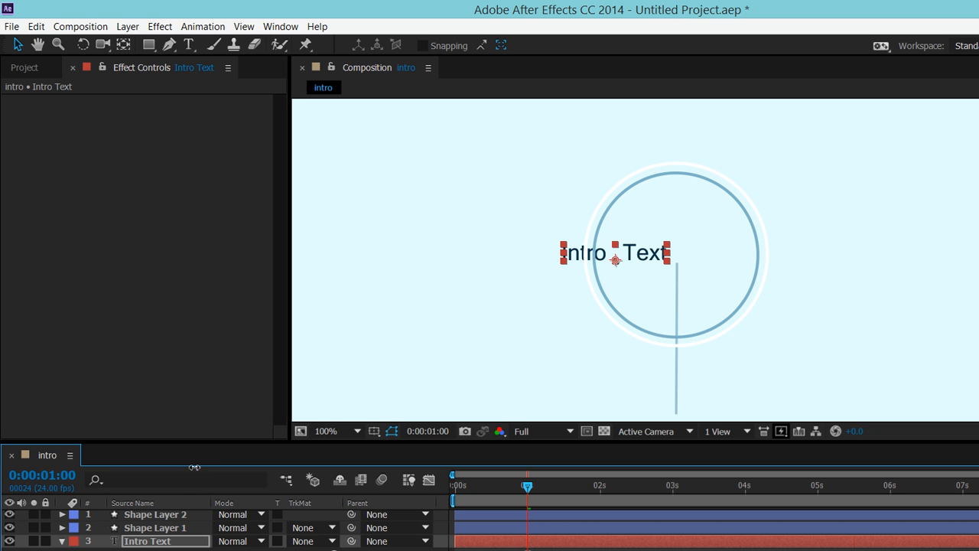
key("Down")
key("Down")
key("Down")
key("Down")
key("Down")
key("Down")
key("Down")
key("Down")
key("Down")
key("Down")
key("Down")
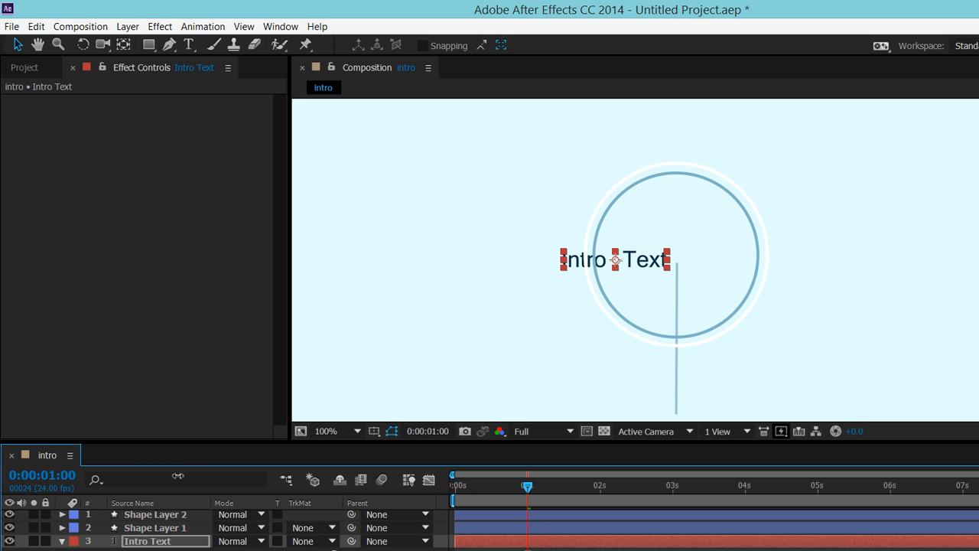
key("Up")
key("Up")
key("Up")
- Return to the first frame and move the Intro Text back to the centre of the circles
key("j")
key("j")
key("j")
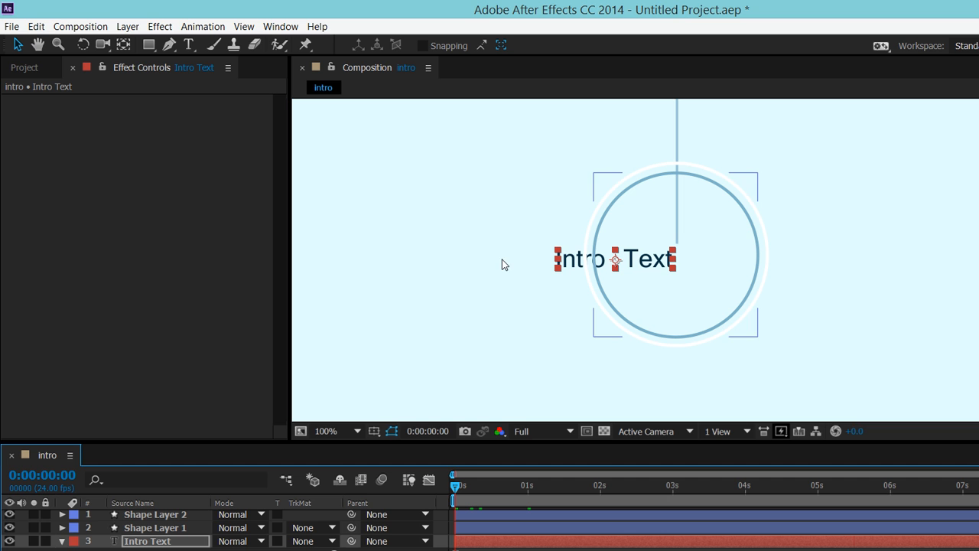
left_click_drag(512, 205, 555, 201)
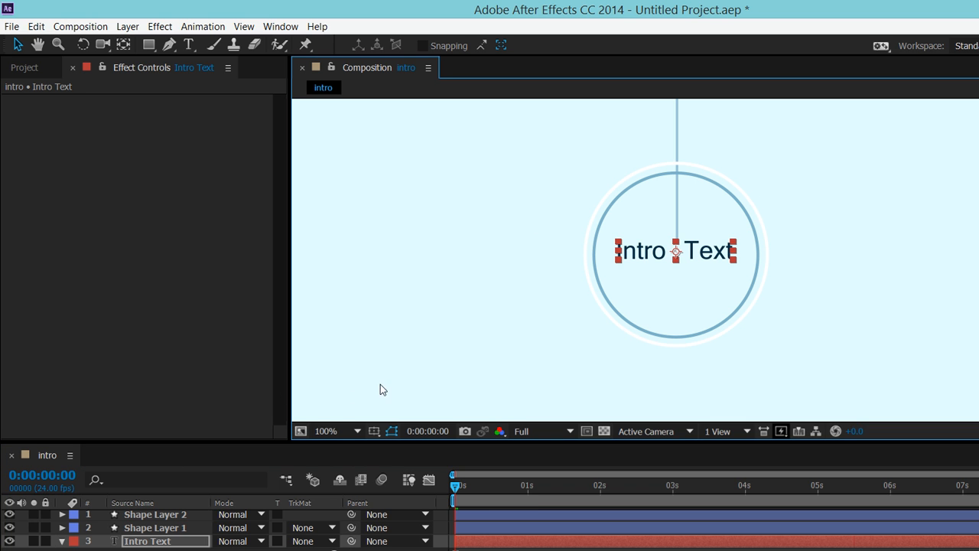
- Keyframe the Intro Text scale to its original size at 0:00:02:00 and to the reduced size at 0:00:03:00
key("space")
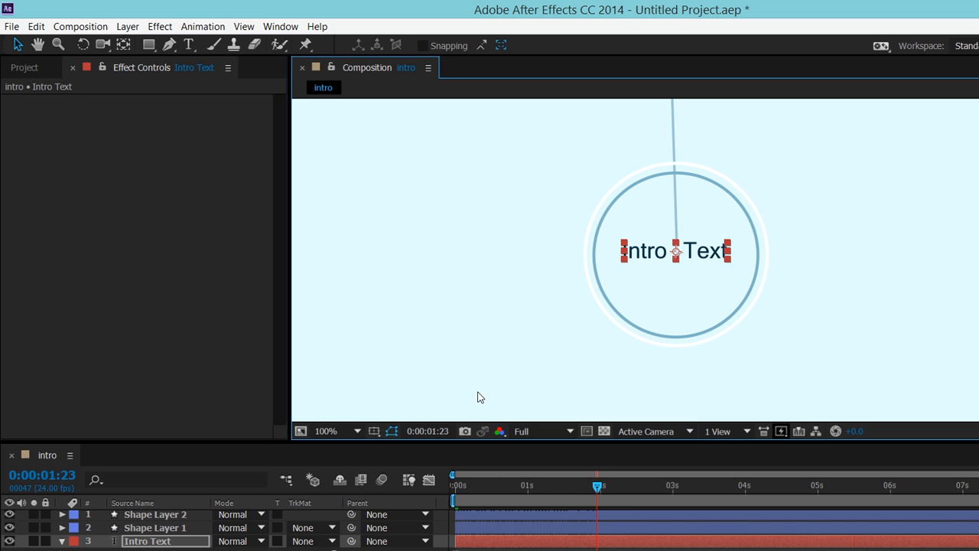
left_click(215, 480)
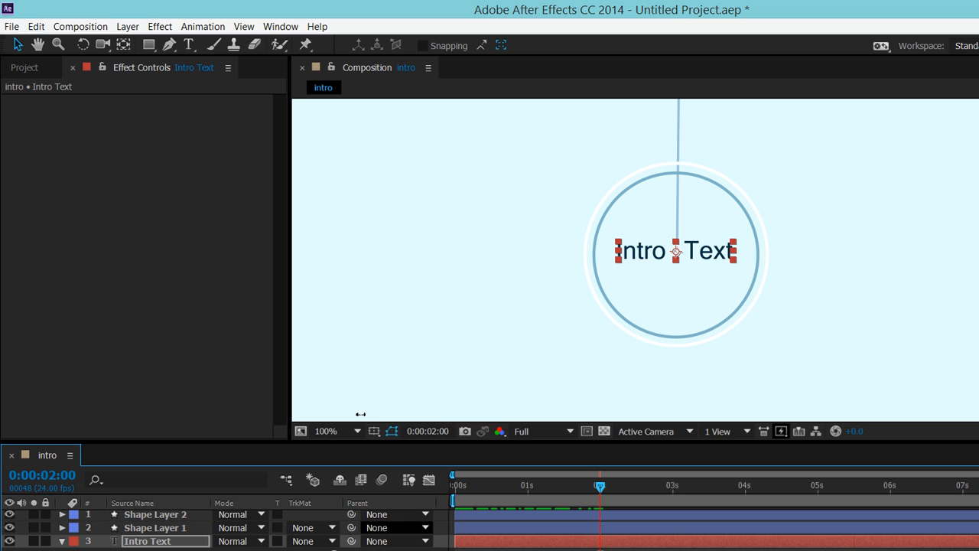
key("space")
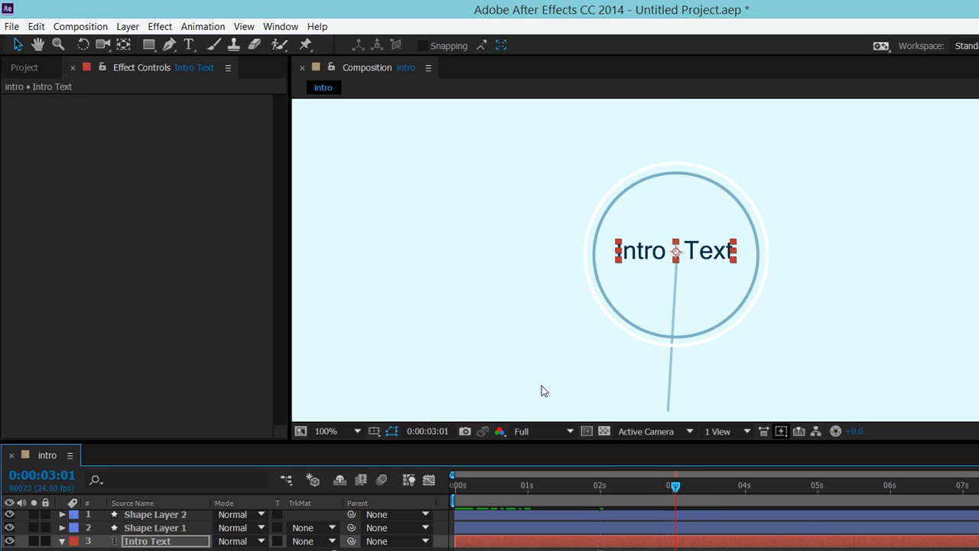
key("space")
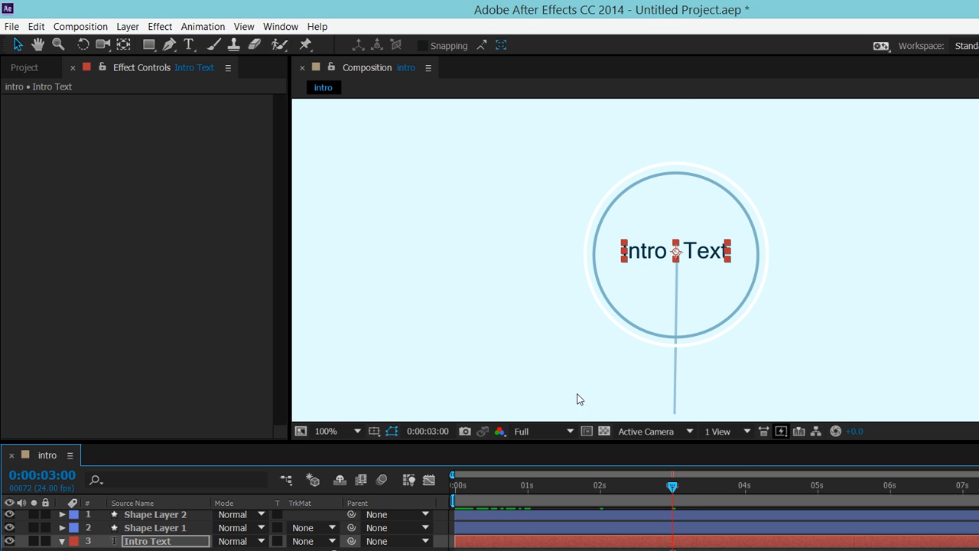
- Keyframe the Intro Text scale back to its original size at 0:00:04:00
key("shift+Page_Down")
key("shift+Page_Down")
key("Page_Down")
key("Page_Down")
key("Page_Down")
key("Page_Down")
key("Page_Down")
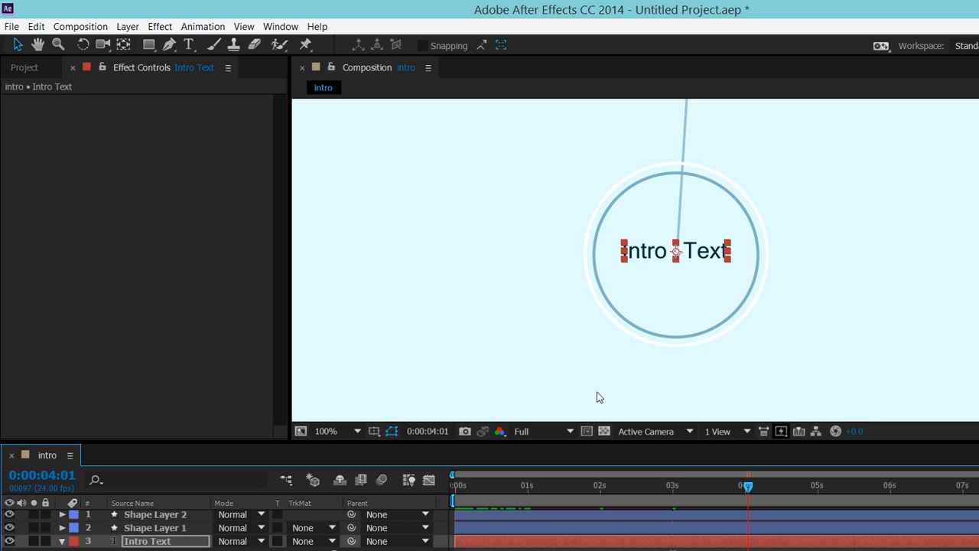
key("Page_Up")
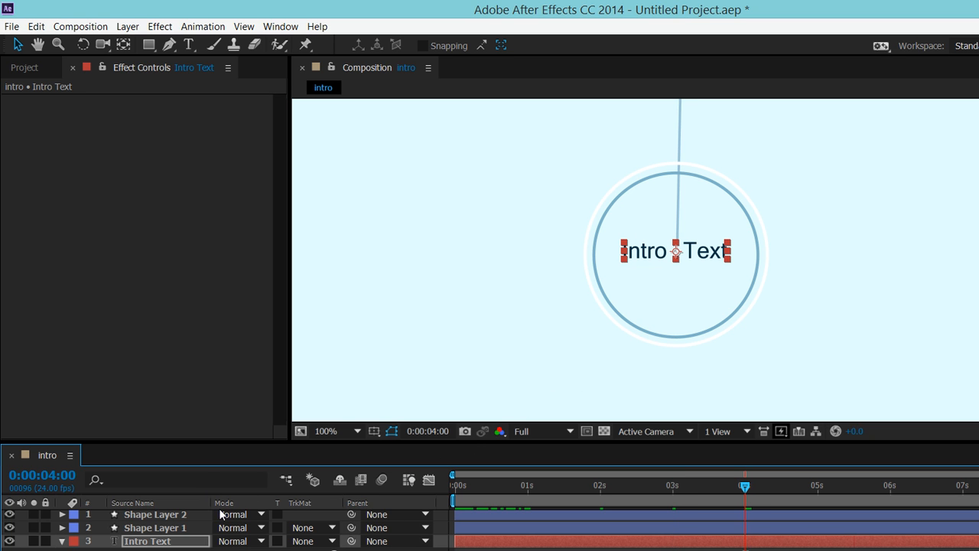
key("Return")
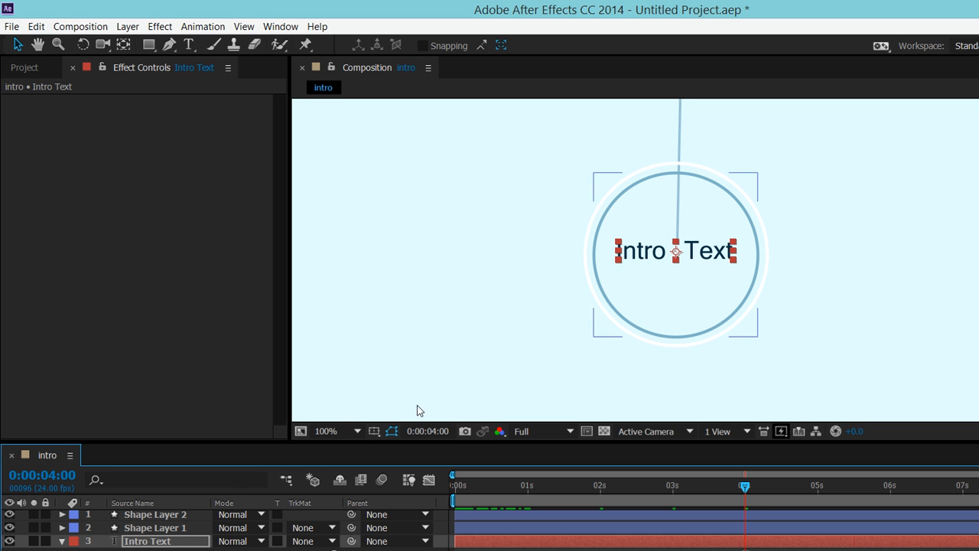
- Preview the pulsing text with the spinning line, return to the first frame and collapse the Intro Text layer's properties
key("KP_0")
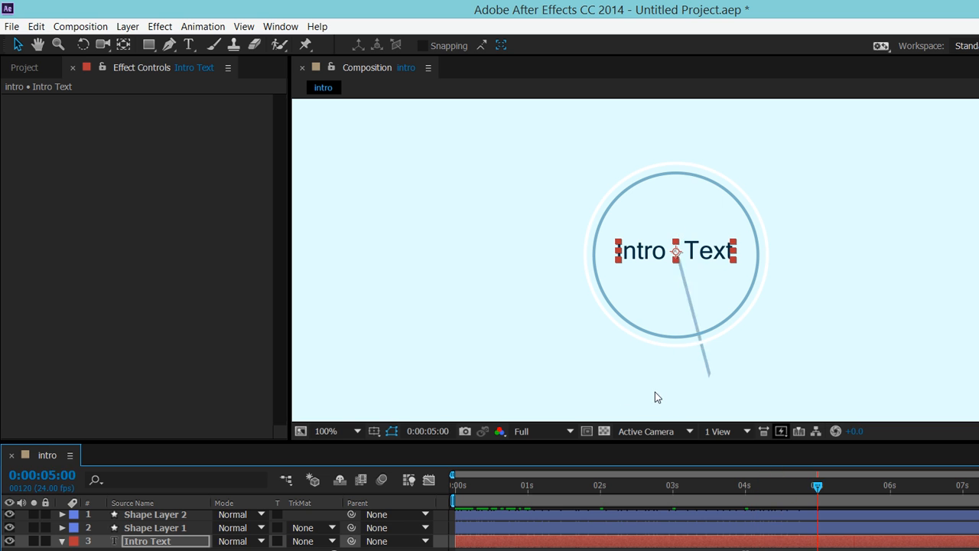
key("Home")
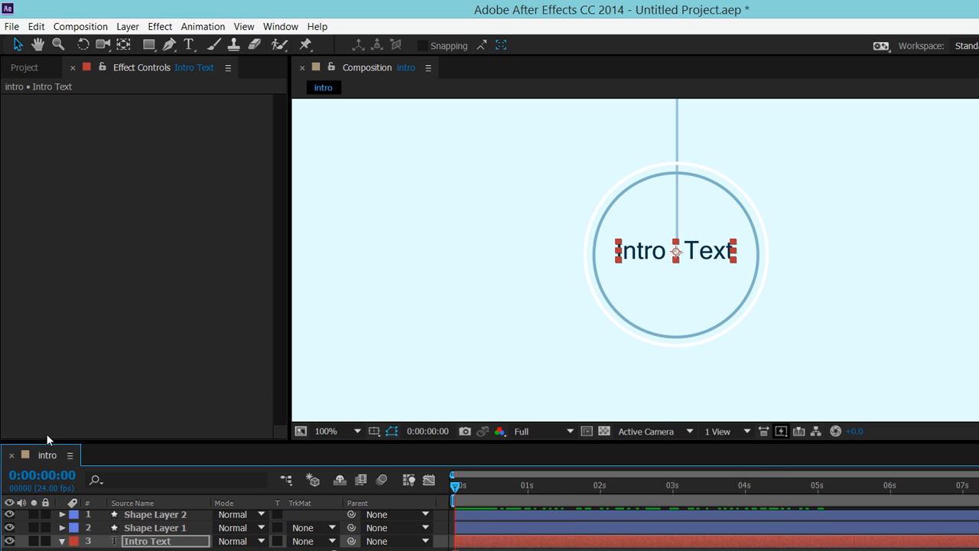
key("u")
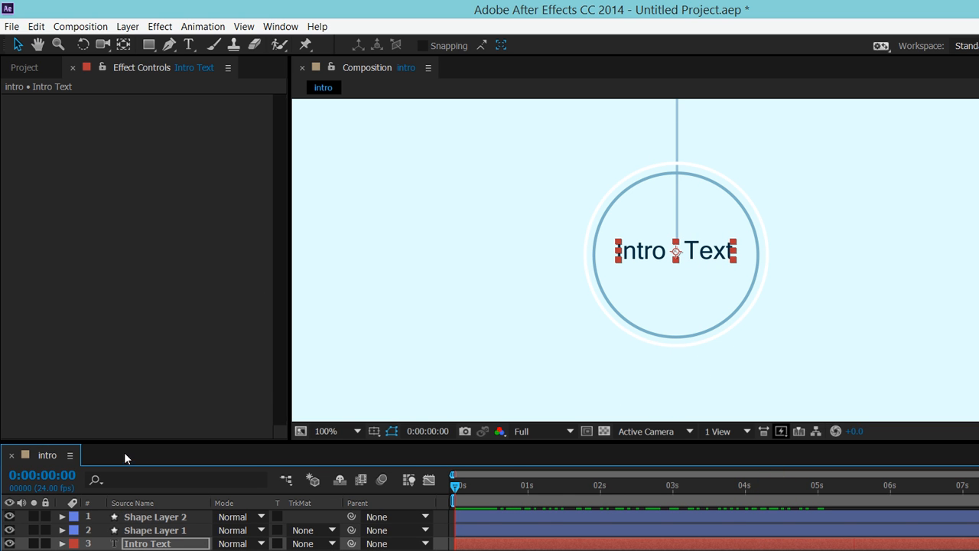
key("ctrl+Down")
right_click(100, 457)
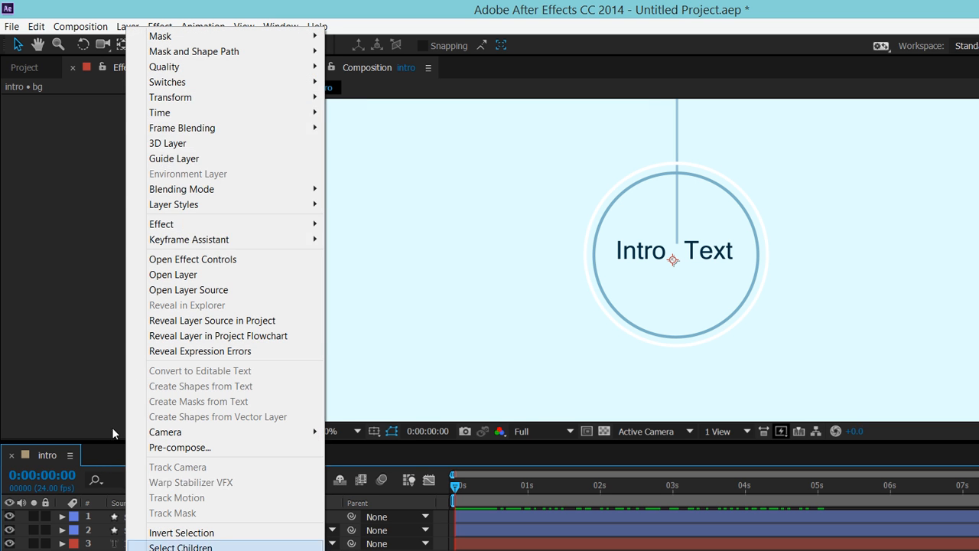
mouse_move(169, 105)
left_click(188, 8)
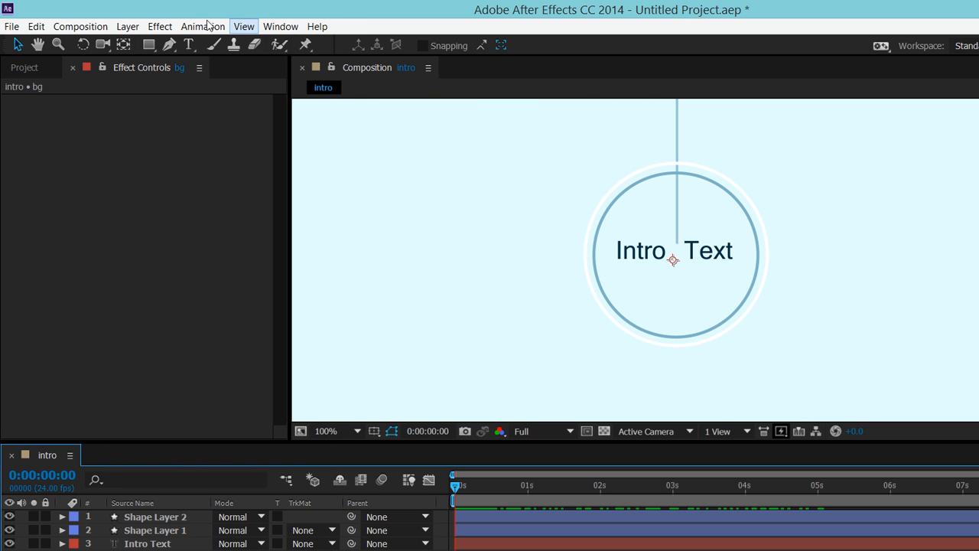
left_click(153, 27)
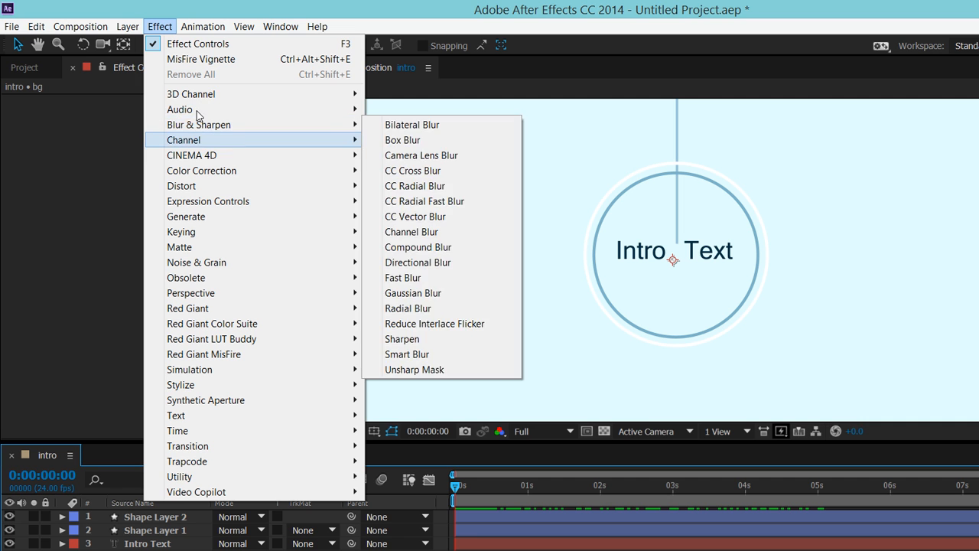
mouse_move(237, 116)
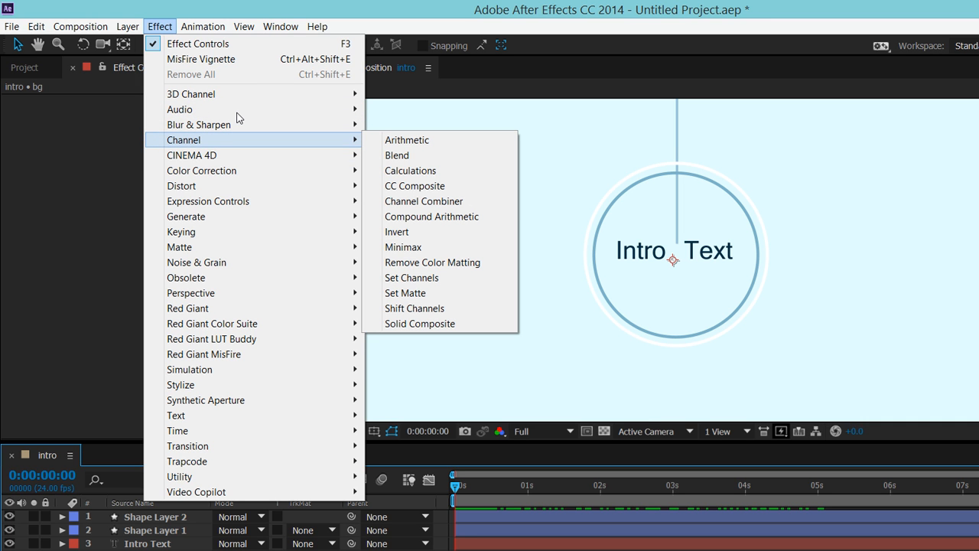
mouse_move(215, 203)
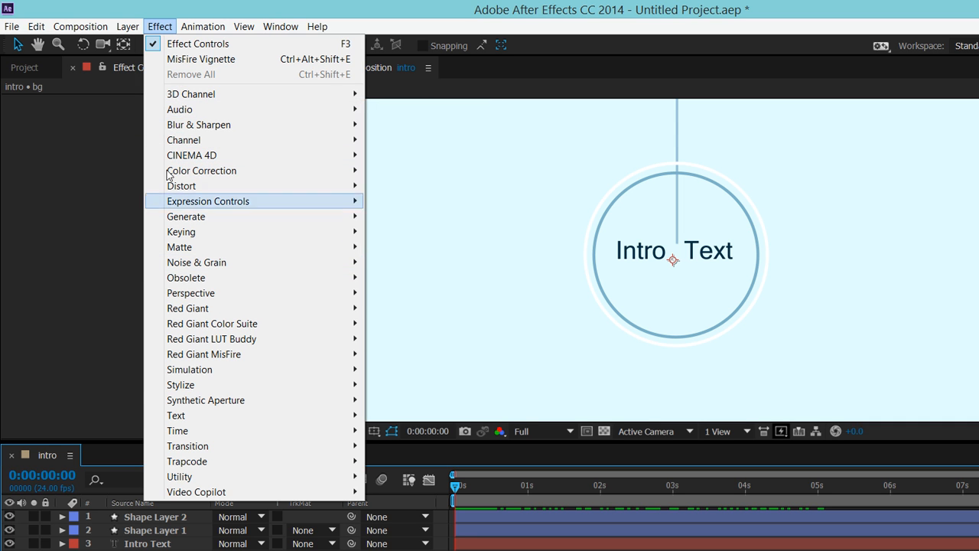
mouse_move(174, 308)
key("Up")
key("Up")
key("Up")
key("Up")
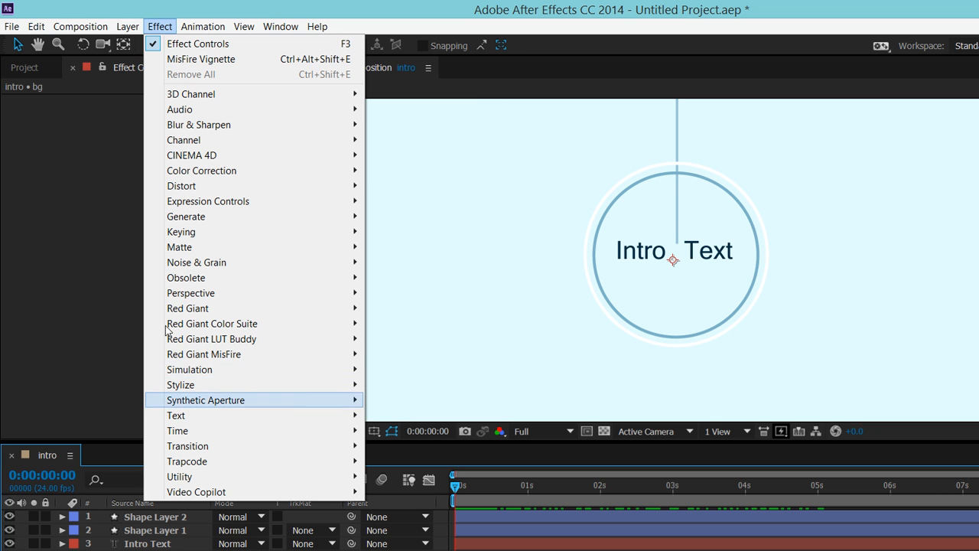
mouse_move(164, 372)
key("Down")
key("Down")
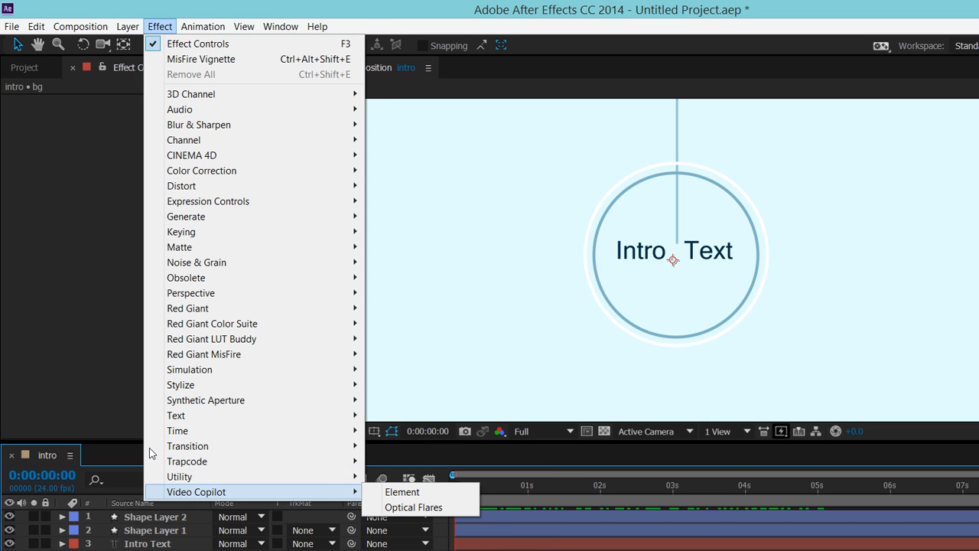
left_click(141, 487)
- Create a new pale cyan solid layer at 1280 x 720 px with the default name Pale Cyan Solid 1
right_click(133, 496)
mouse_move(169, 384)
key("Right")
key("Down")
key("Down")
key("Down")
key("Up")
key("Return")
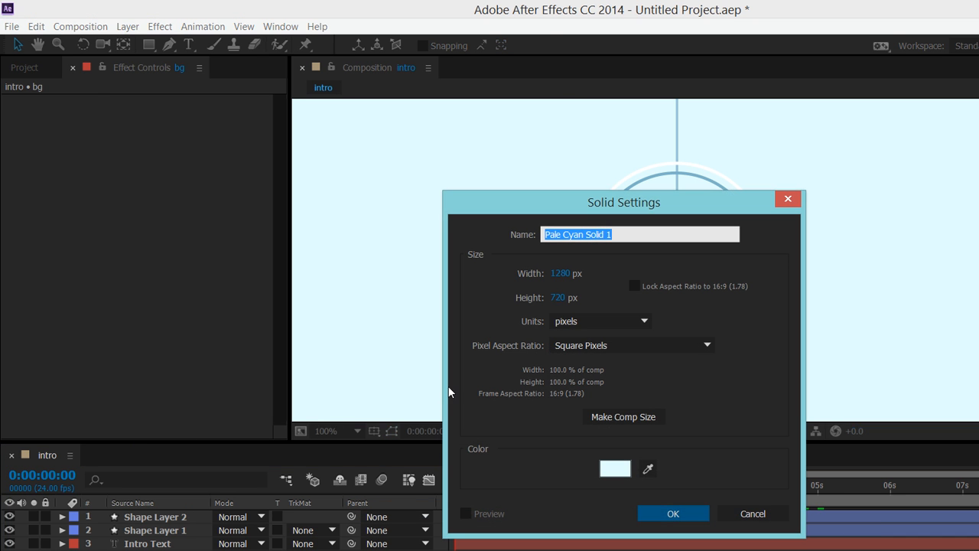
key("Return")
- Apply the Magic Bullet Looks effect to the pale cyan solid
right_click(124, 413)
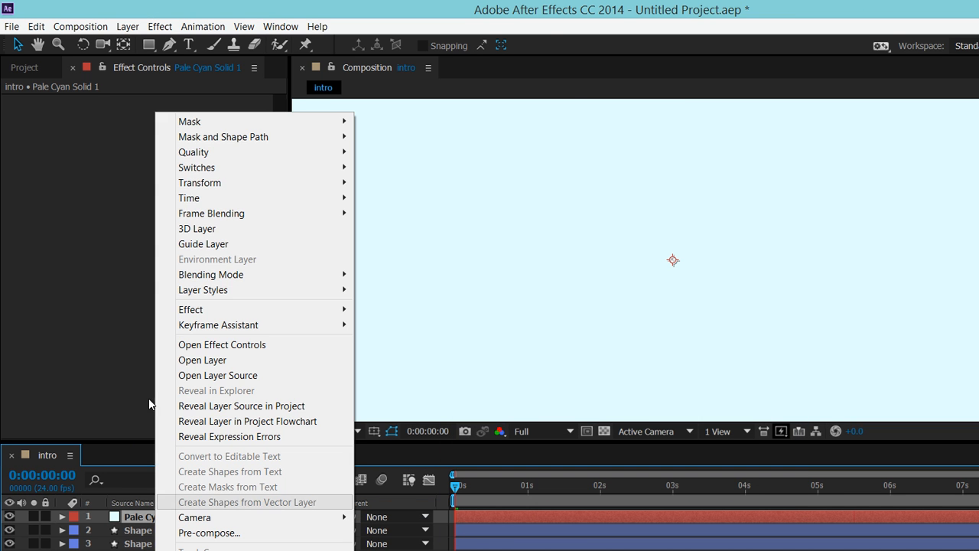
key("Down")
key("Down")
key("Down")
key("Down")
key("Down")
key("Down")
key("Down")
key("Down")
key("Down")
key("Down")
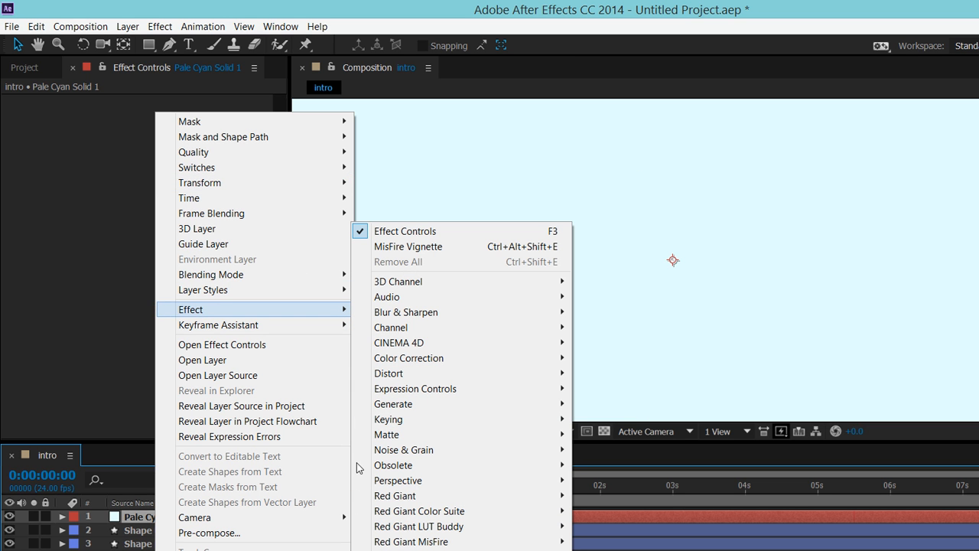
key("Down")
key("Down")
key("Down")
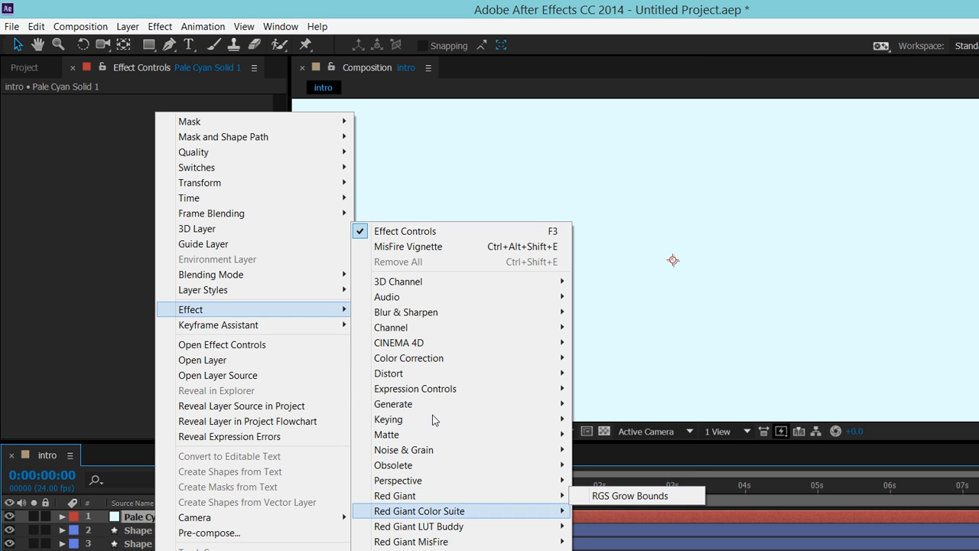
key("Up")
key("Up")
key("Up")
key("Up")
key("Up")
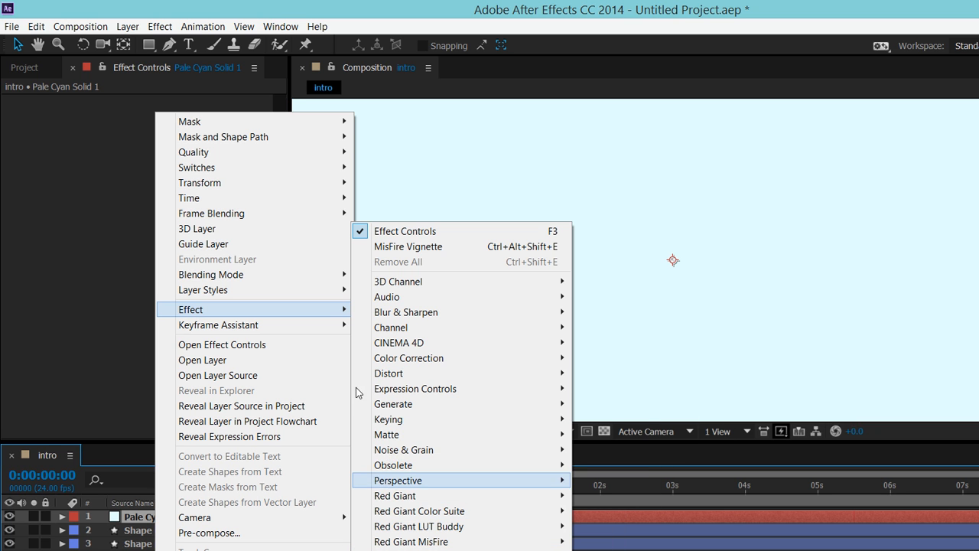
key("Down")
key("Up")
key("Up")
key("Up")
key("Up")
key("Up")
key("Up")
key("Up")
key("Up")
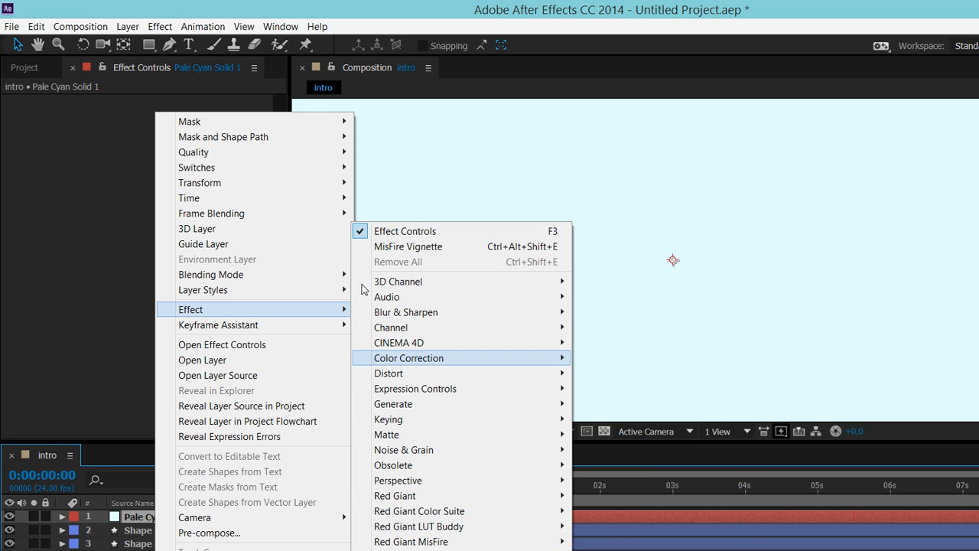
key("Down")
key("Down")
key("Down")
key("Down")
key("Down")
key("Down")
key("Down")
key("Down")
key("Down")
key("Down")
key("Down")
key("Down")
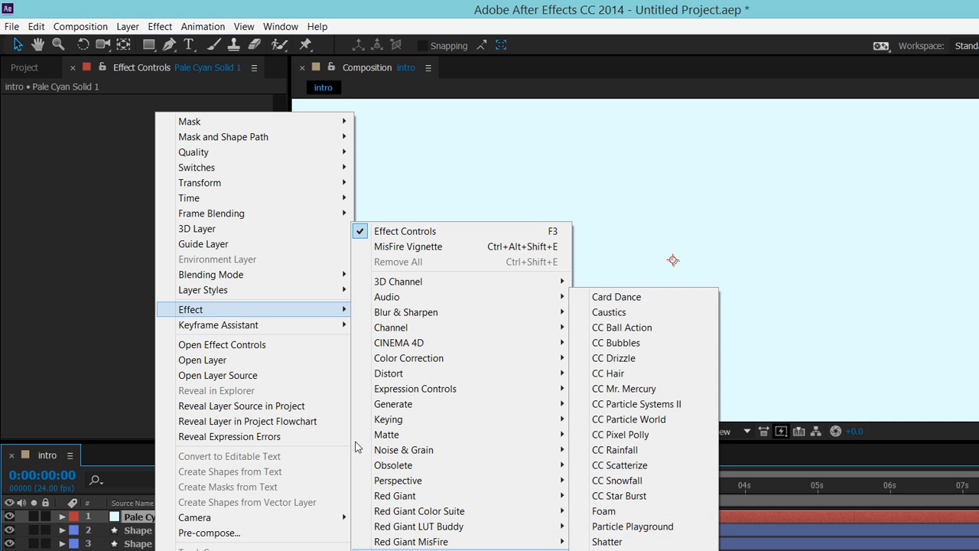
mouse_move(468, 513)
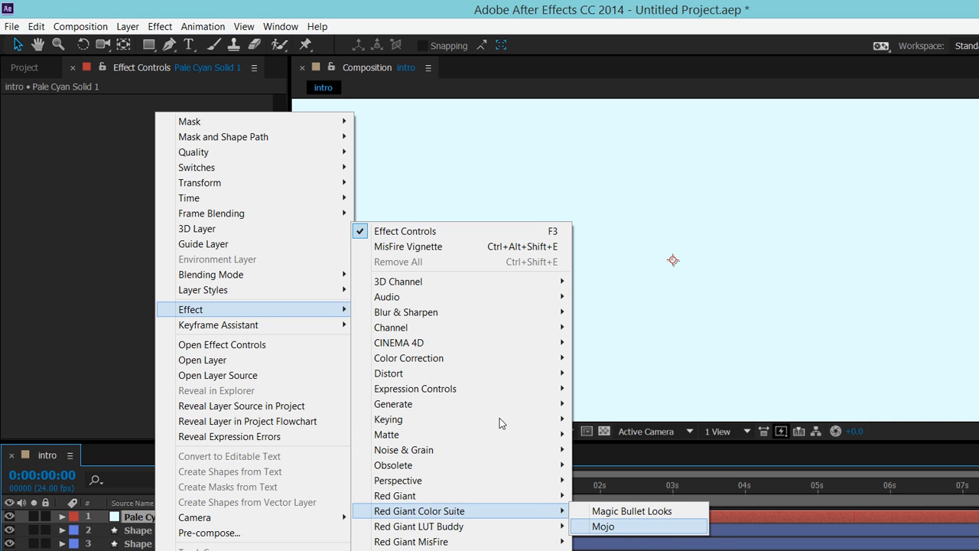
key("Return")
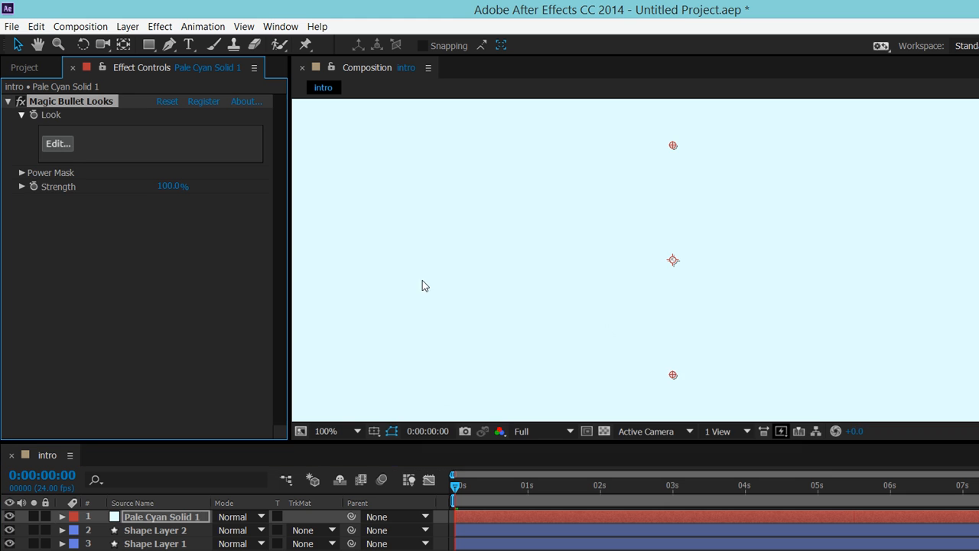
- Edit the look in the Magic Bullet Looks editor and apply the Halogen preset from the Diffusion and Light group
left_click(566, 396)
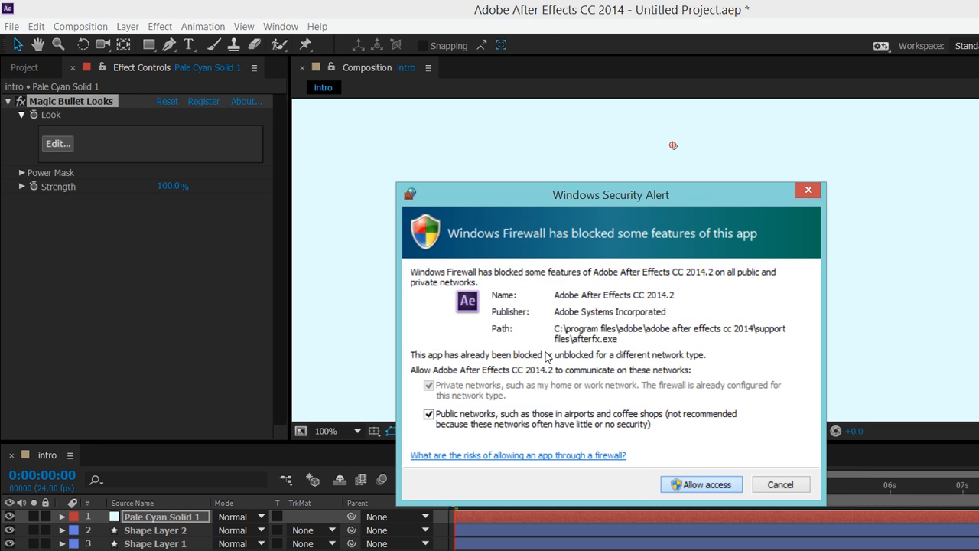
left_click(58, 143)
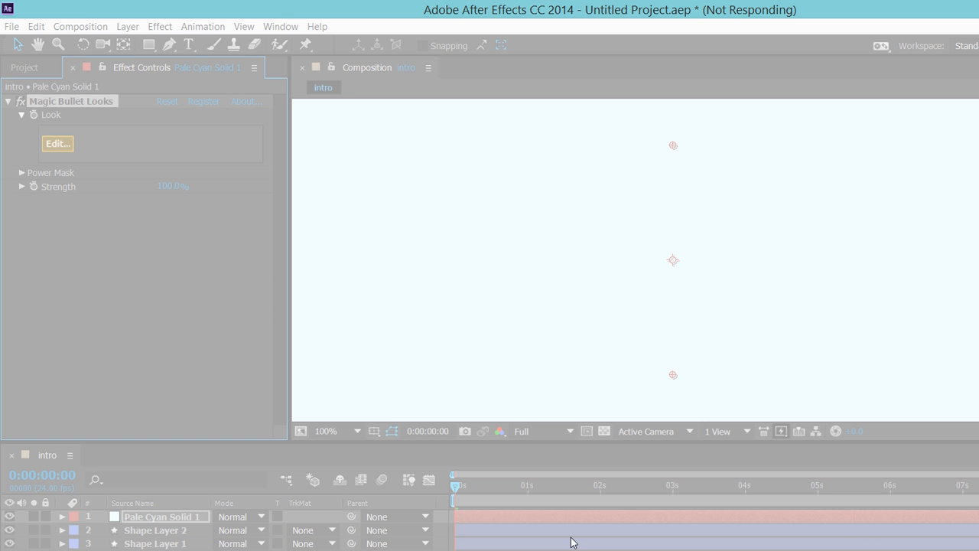
key("alt+Tab")
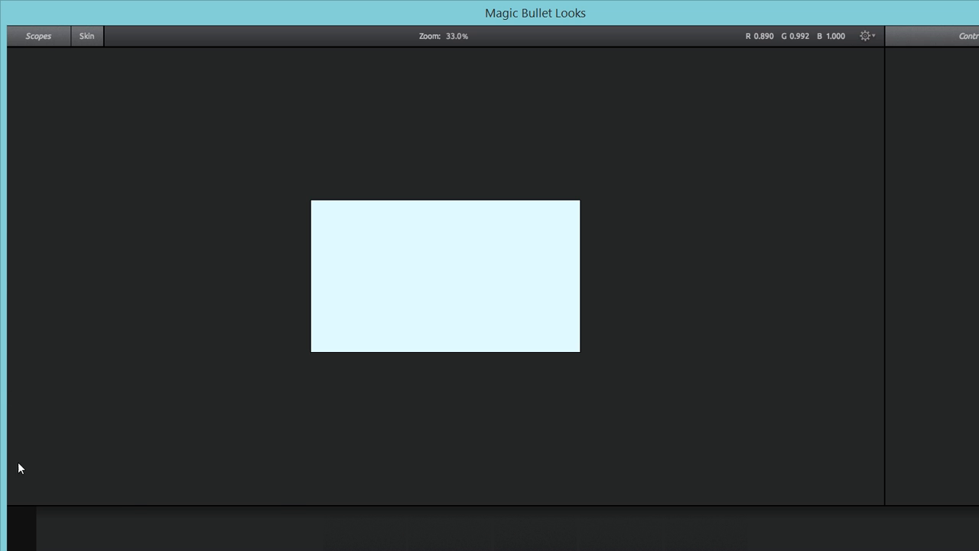
mouse_move(19, 465)
scroll(98, 222, "down", 2)
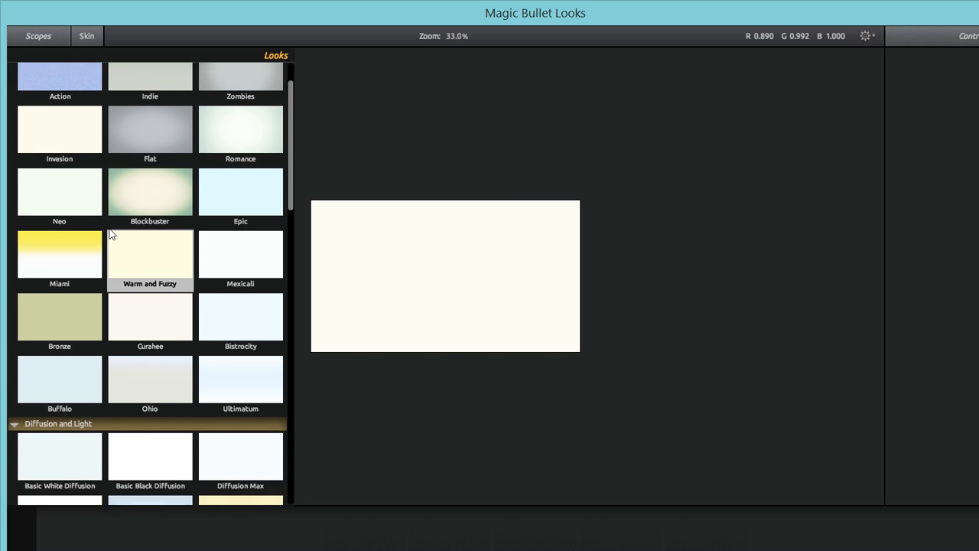
scroll(105, 234, "down", 3)
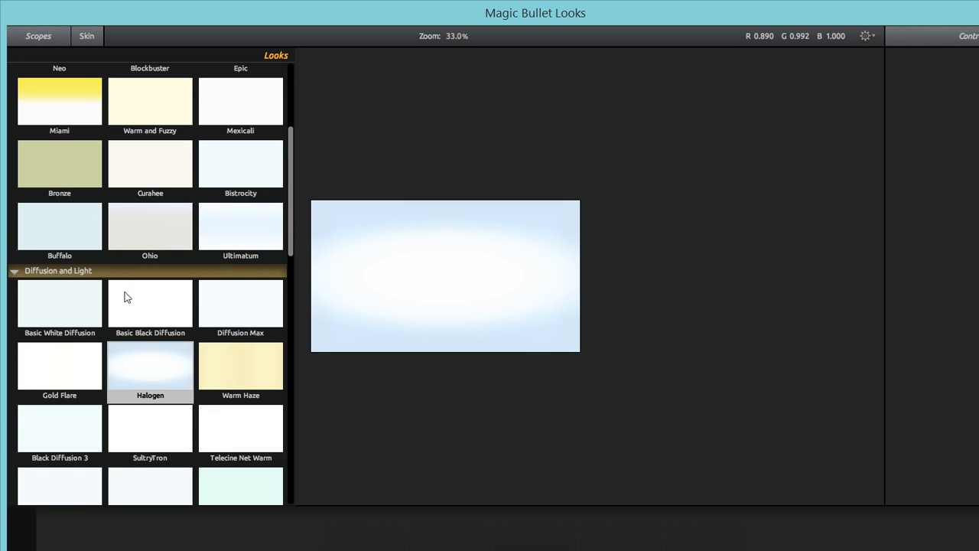
left_click(127, 297)
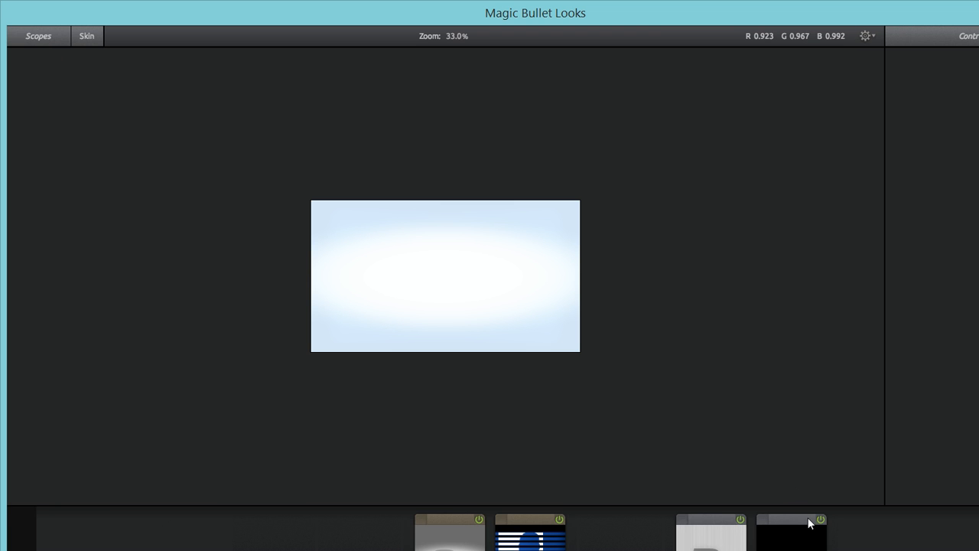
key("Return")
- Preview the composition with the Halogen look and return to the first frame
scroll(577, 226, "down", 1)
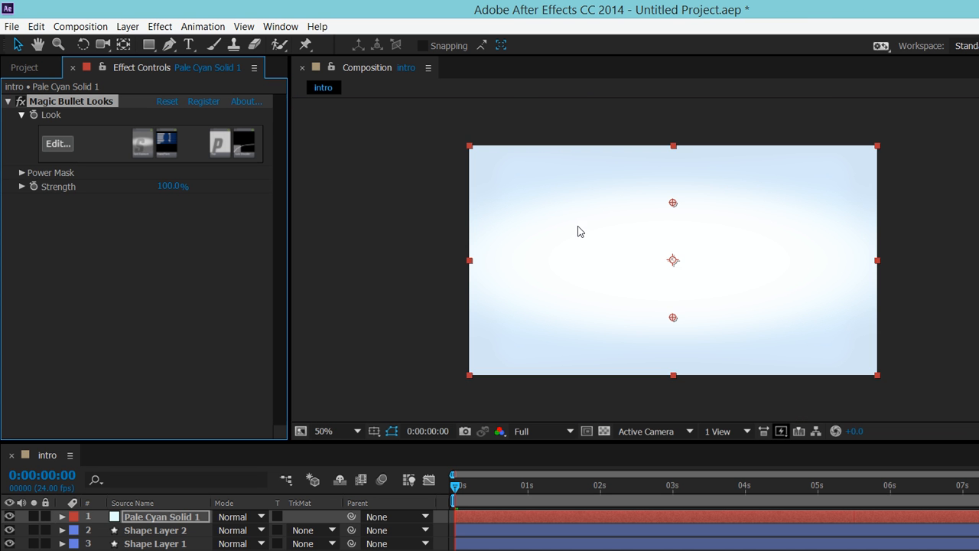
key("space")
left_click_drag(460, 483, 227, 399)
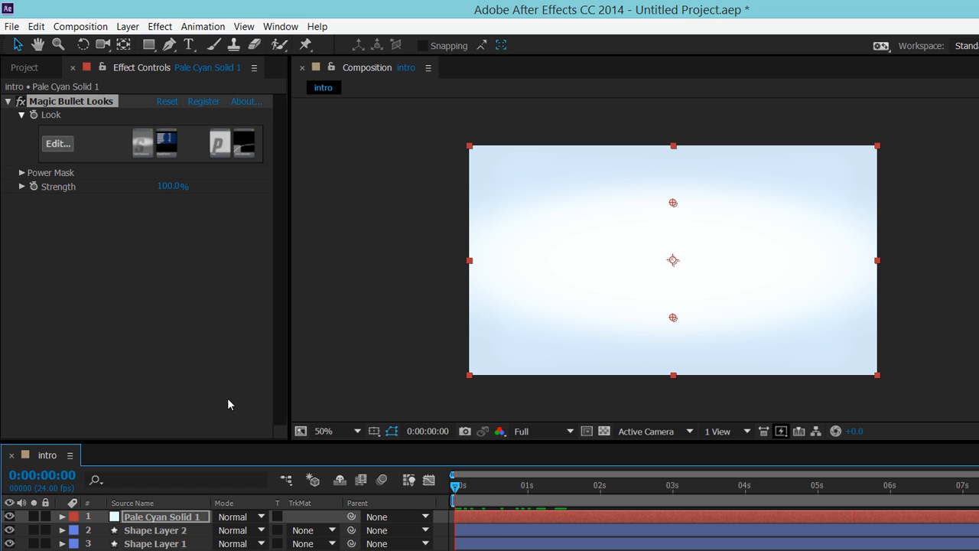
- Try the Overlay, Add and Screen blending modes on the pale cyan solid and settle on Overlay
left_click(233, 516)
left_click(277, 349)
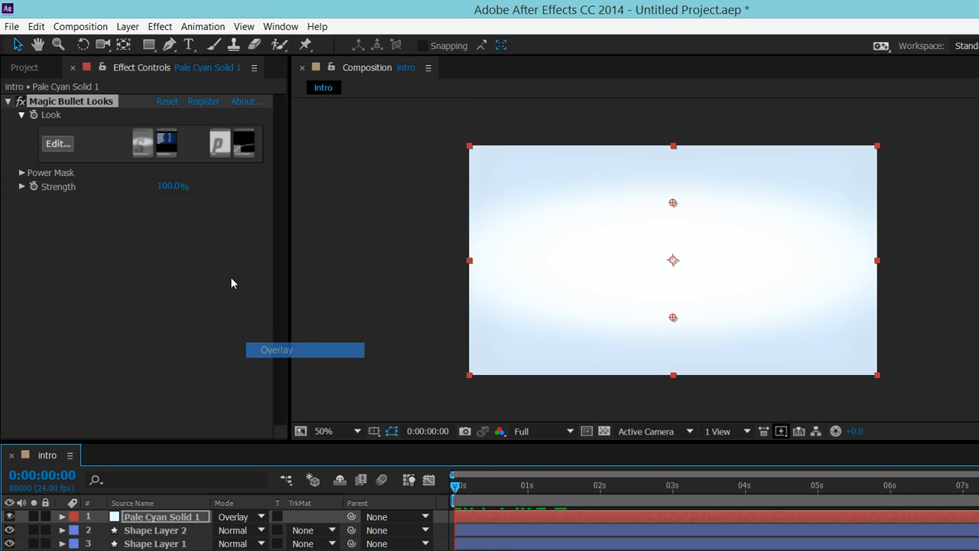
left_click(233, 516)
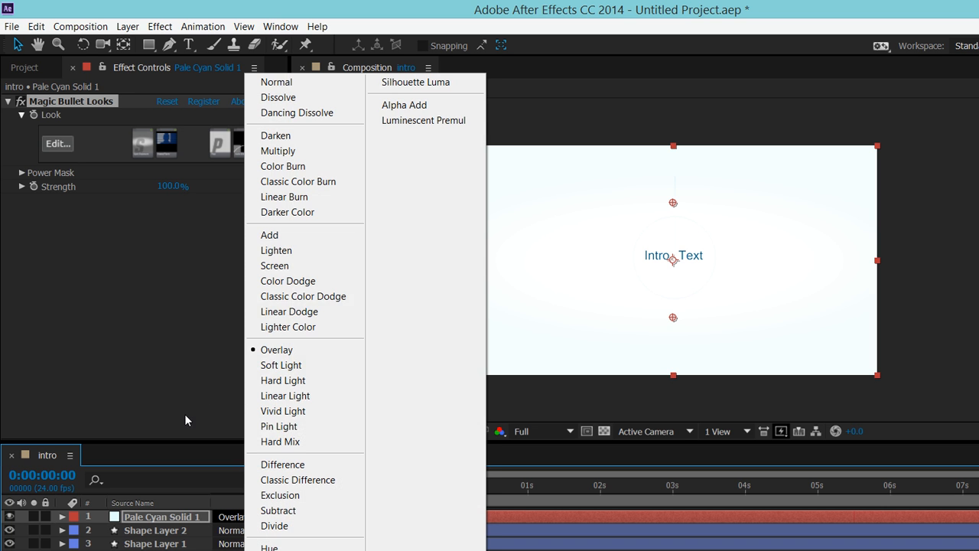
left_click(271, 235)
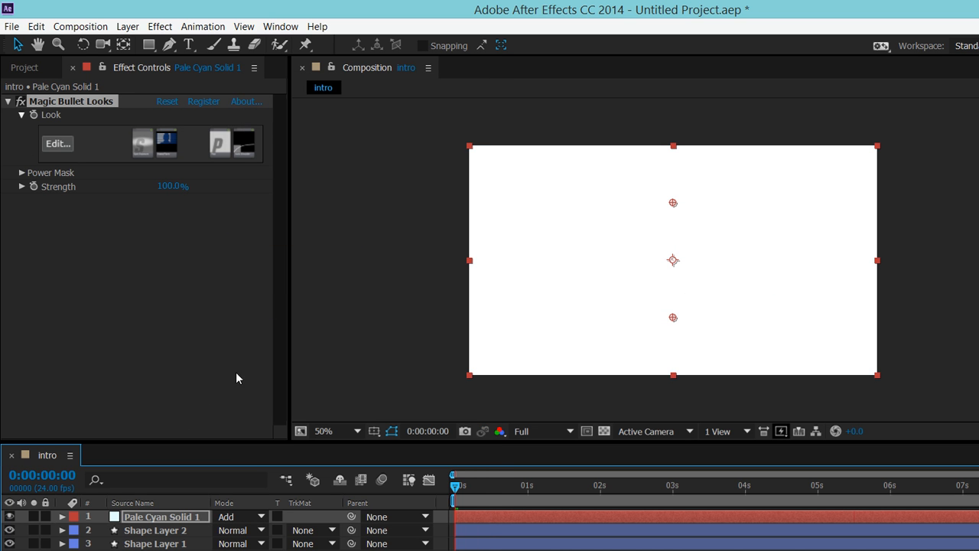
left_click(233, 516)
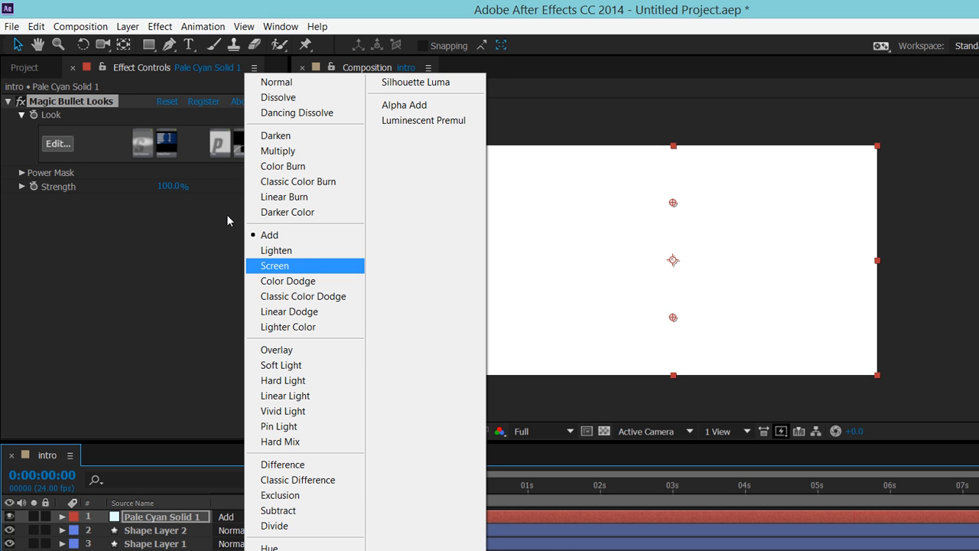
left_click(277, 267)
left_click(236, 517)
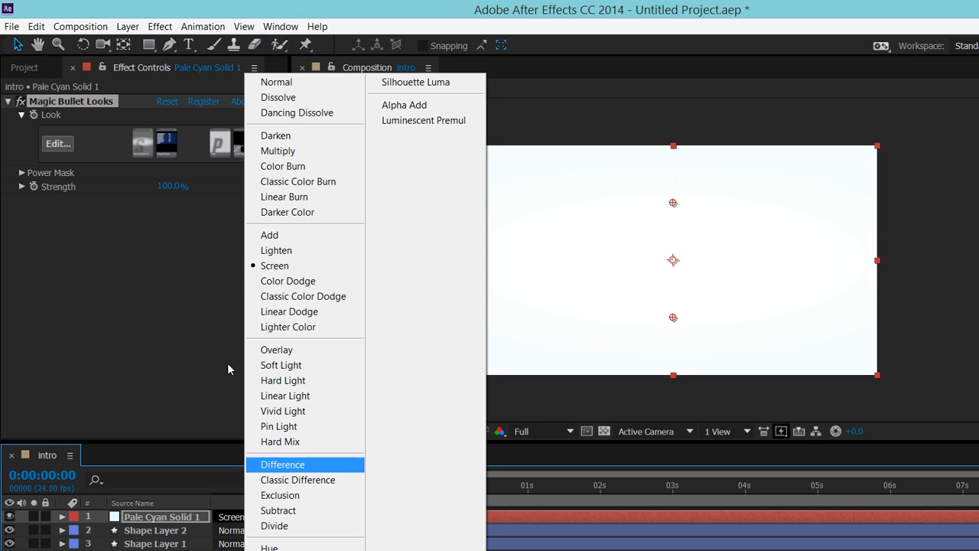
left_click(277, 350)
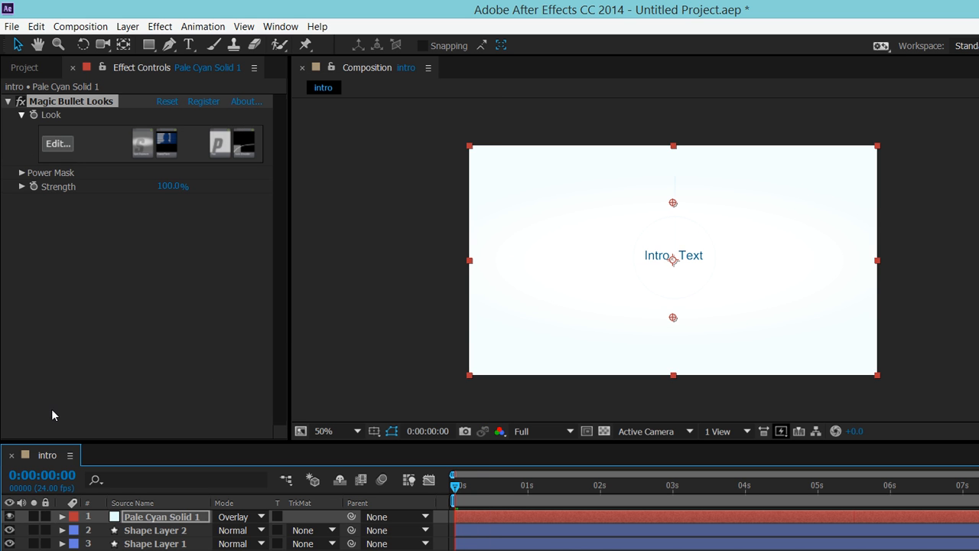
- Lower the pale cyan solid's opacity in its Transform properties and preview the animation
left_click(62, 517)
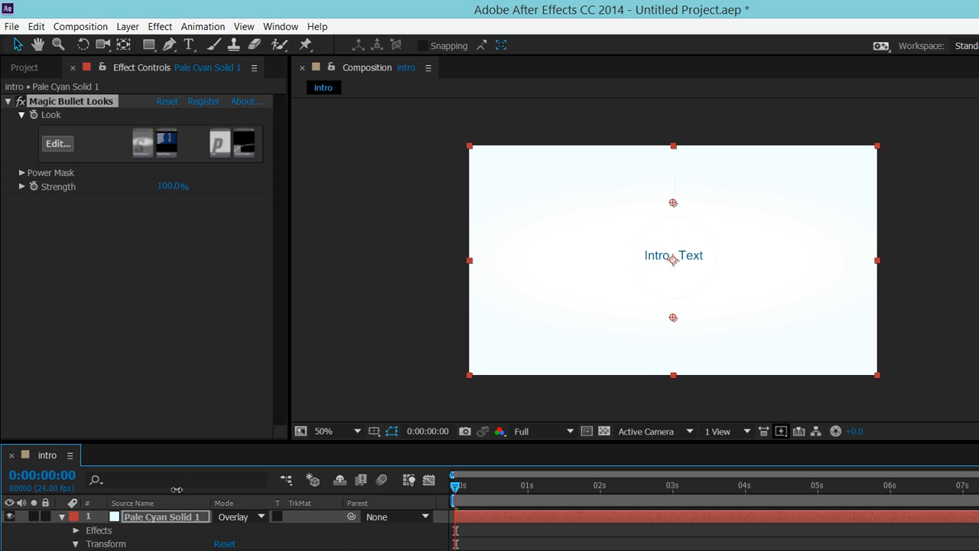
left_click_drag(161, 486, 162, 486)
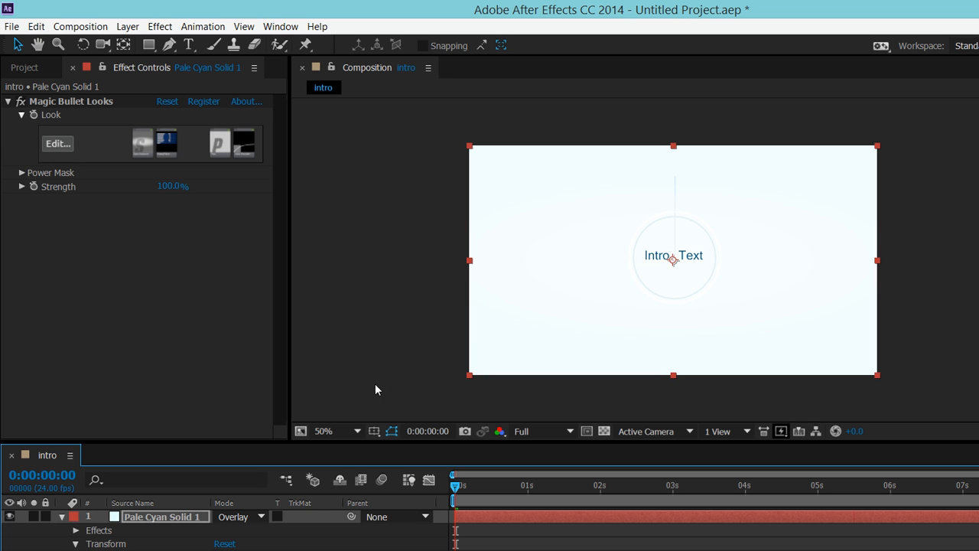
key("space")
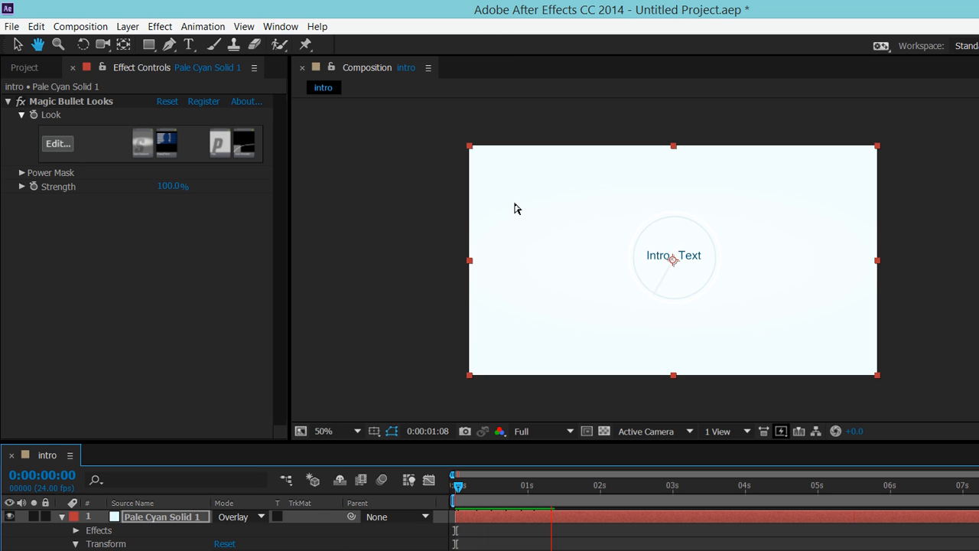